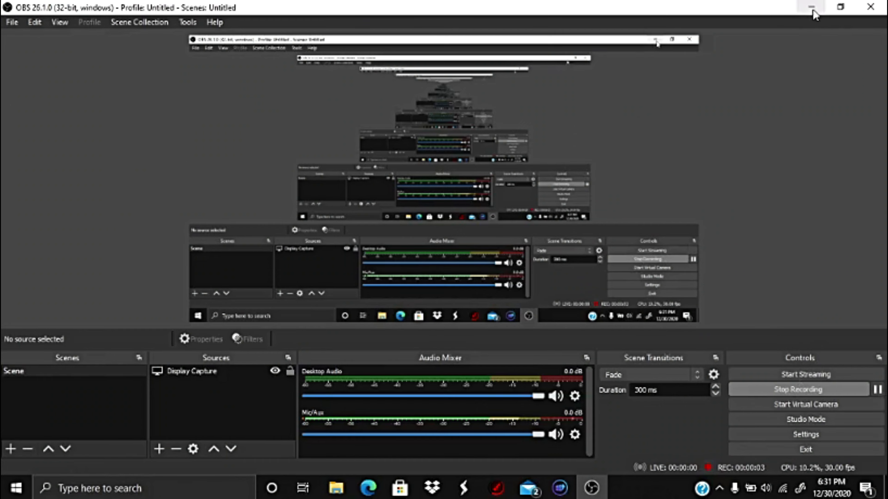
Minimize the recording window and launch Adobe Photoshop 2020
{"action": "left_click", "coordinate": [811, 7]}
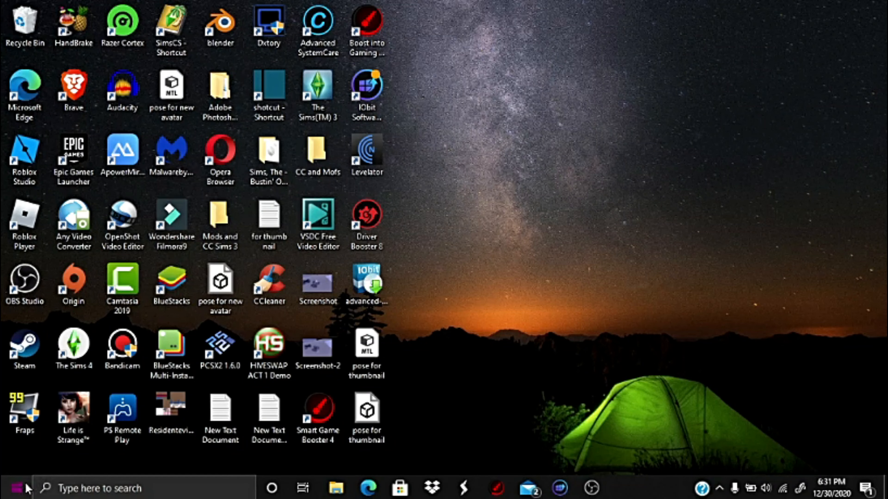
{"action": "left_click", "coordinate": [17, 489]}
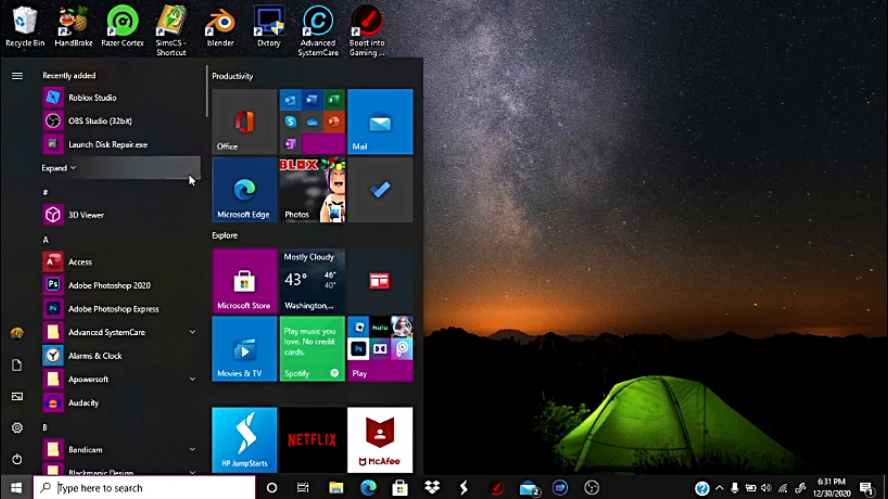
{"action": "left_click", "coordinate": [161, 117]}
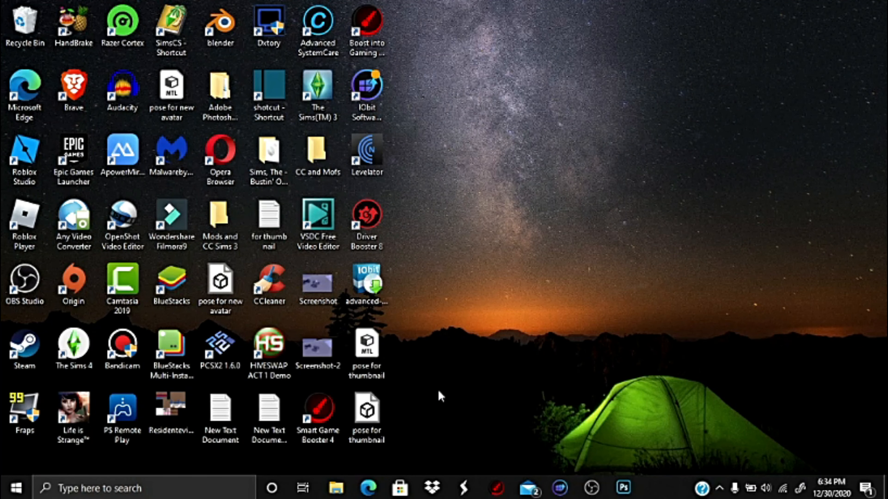
Switch to Microsoft Edge, replace the remove.bg tab with a new one and open pixabay.com/videos/search/
{"action": "mouse_move", "coordinate": [368, 488]}
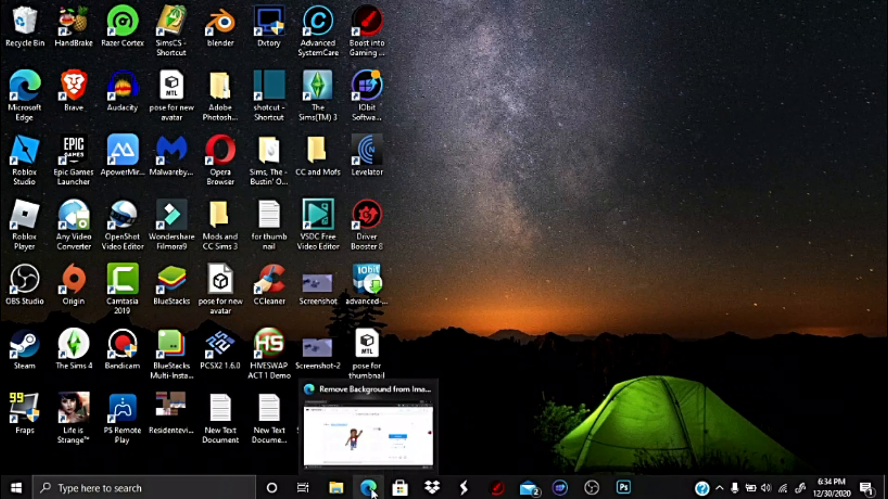
{"action": "left_click", "coordinate": [351, 435]}
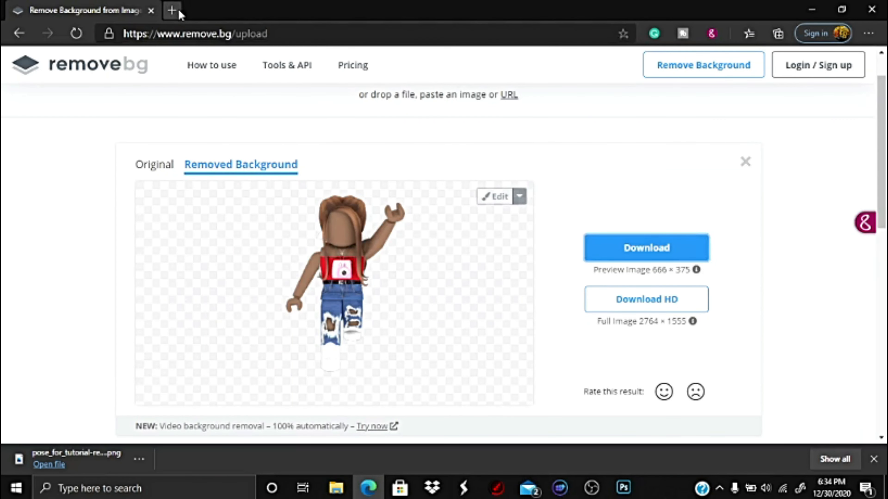
{"action": "left_click", "coordinate": [172, 10]}
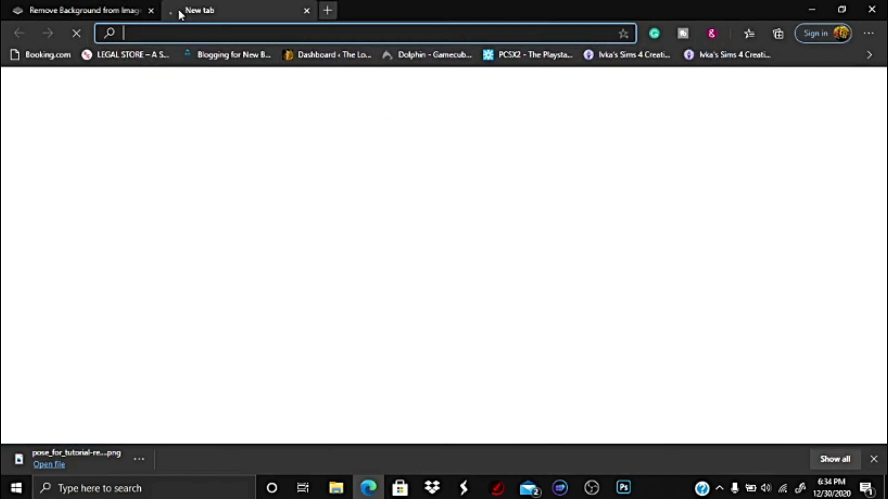
{"action": "left_click", "coordinate": [156, 14]}
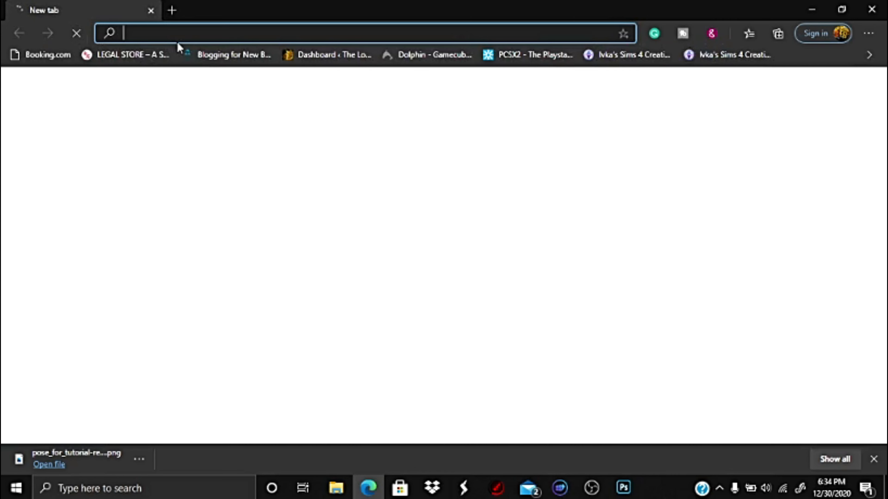
{"action": "type", "text": "pixabay.com/videos/search/"}
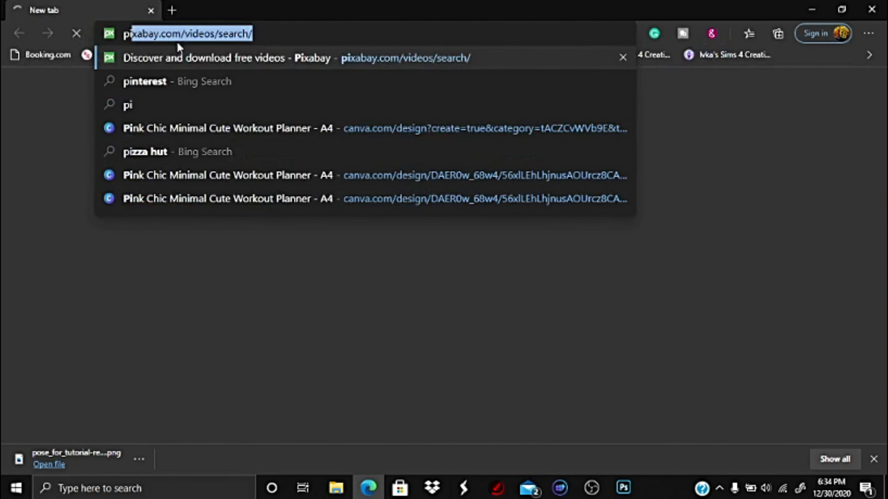
{"action": "left_click", "coordinate": [194, 56]}
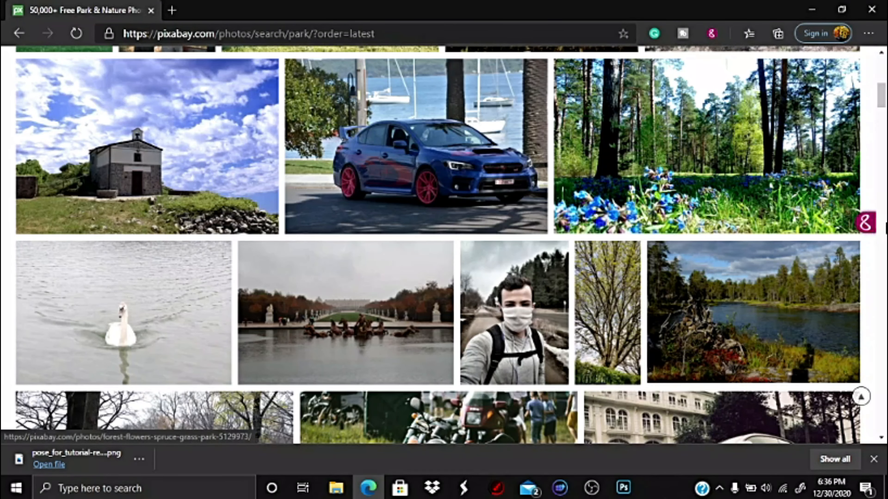
Open the forest photo with blue flowers from the park search results and download it as forest-5129973_1920.jpg
{"action": "left_click", "coordinate": [727, 138]}
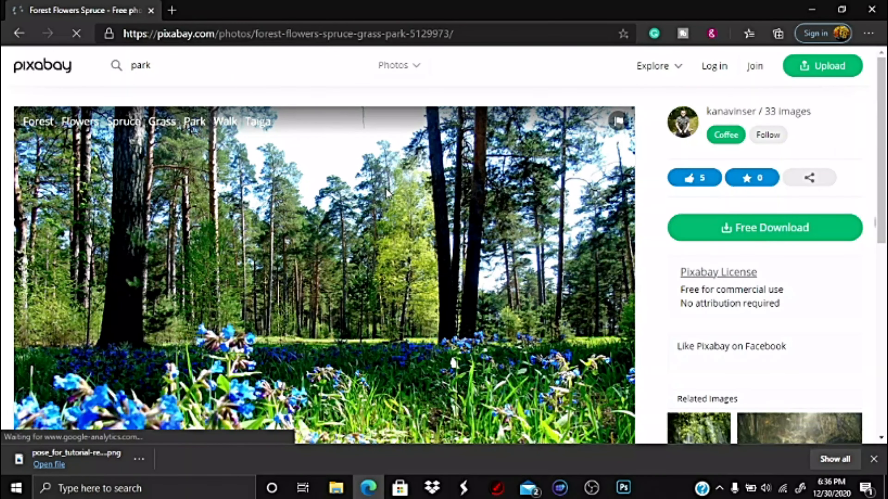
{"action": "scroll", "coordinate": [450, 358], "scroll_direction": "down", "scroll_amount": 1}
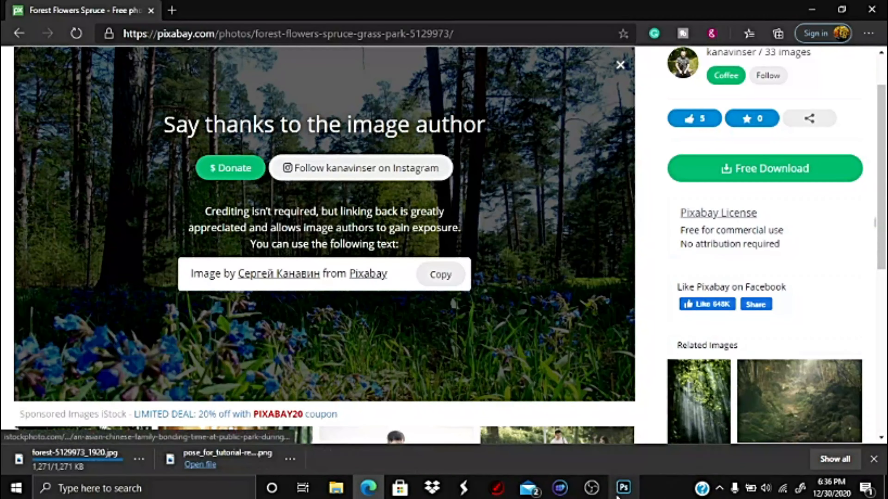
Switch to Photoshop and create a new 1280 x 720 pixel RGB document at 72 pixels/inch with transparent background contents
{"action": "left_click", "coordinate": [621, 490]}
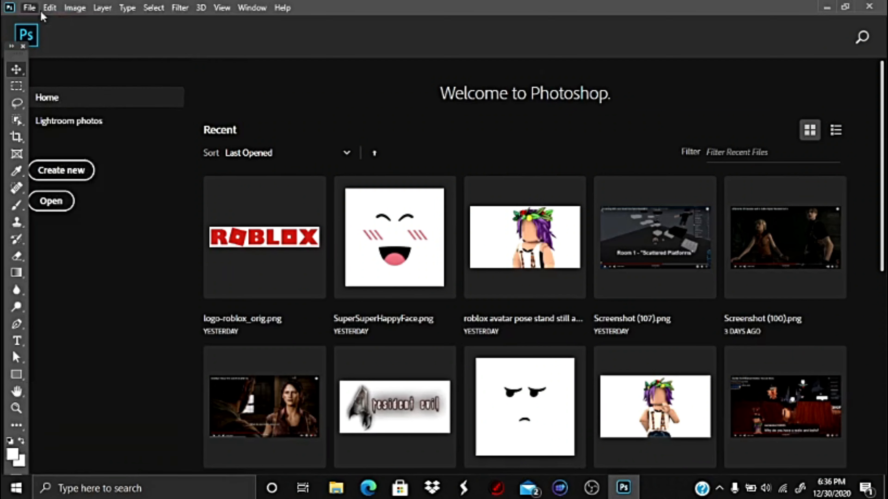
{"action": "left_click", "coordinate": [29, 8]}
{"action": "left_click", "coordinate": [39, 21]}
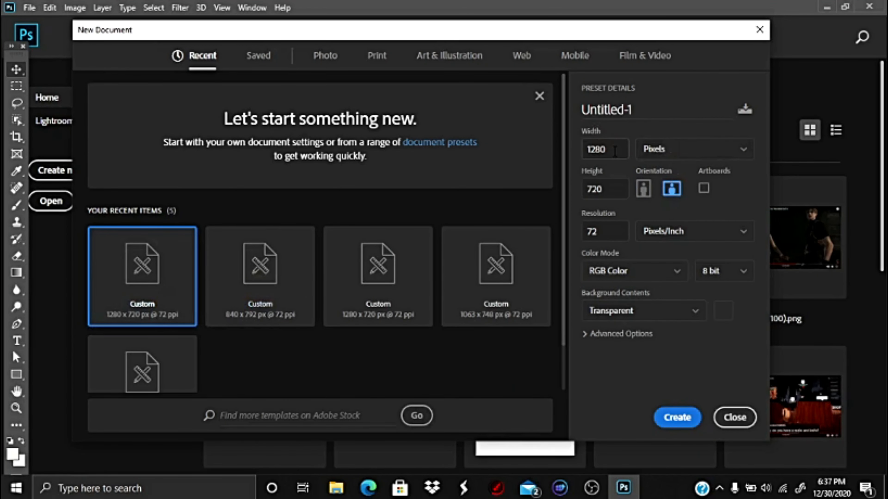
{"action": "left_click", "coordinate": [679, 422]}
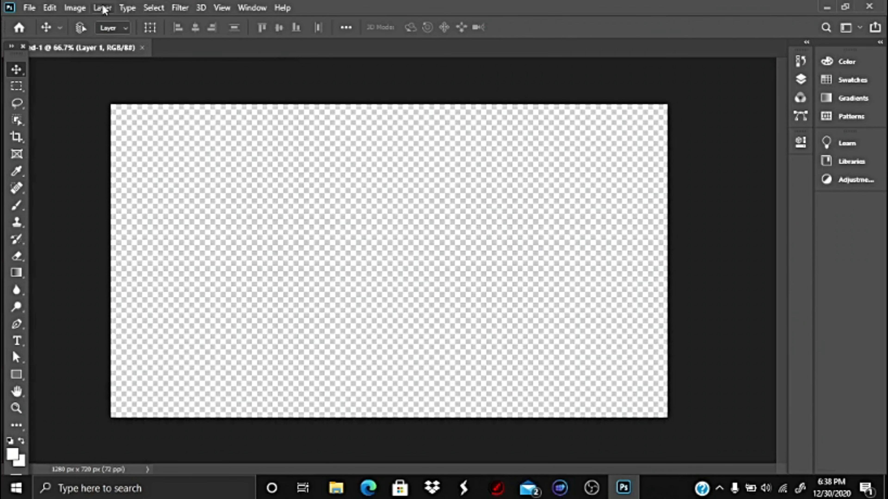
Open the avatar image pose for tutorial.png and the background photo forest-5129973_1920.jpg
{"action": "left_click", "coordinate": [35, 9]}
{"action": "left_click", "coordinate": [41, 37]}
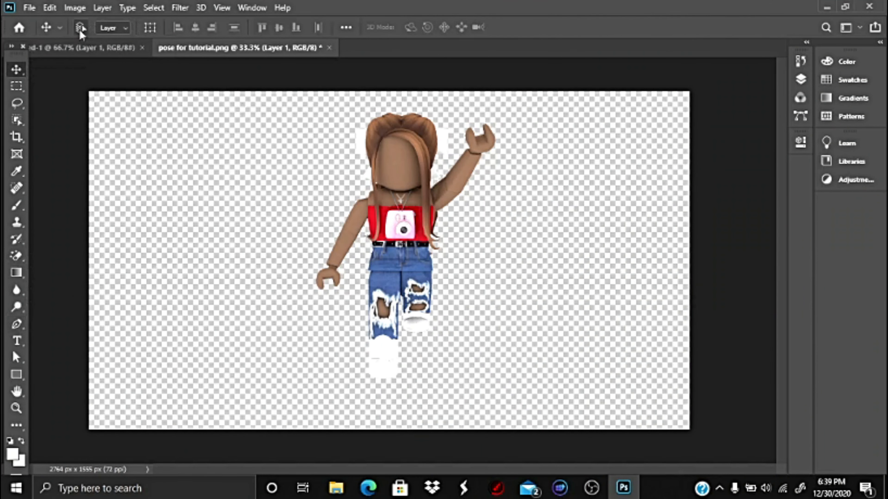
{"action": "left_click", "coordinate": [29, 7]}
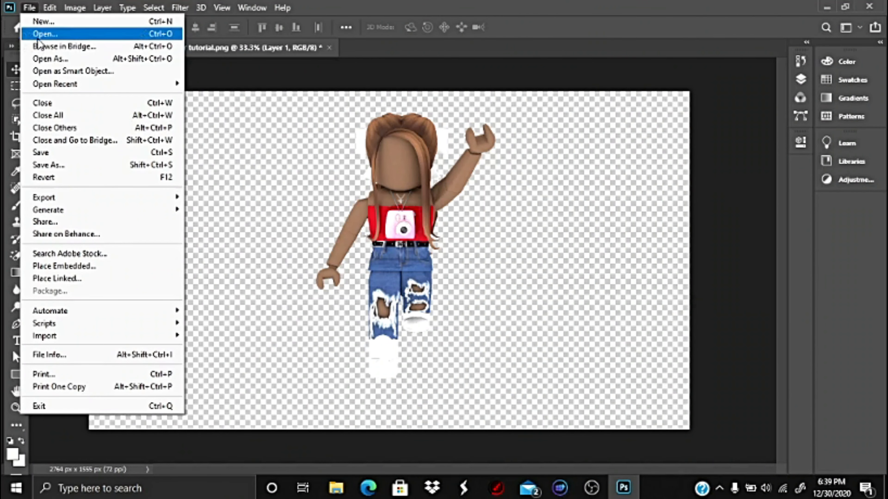
{"action": "left_click", "coordinate": [38, 32]}
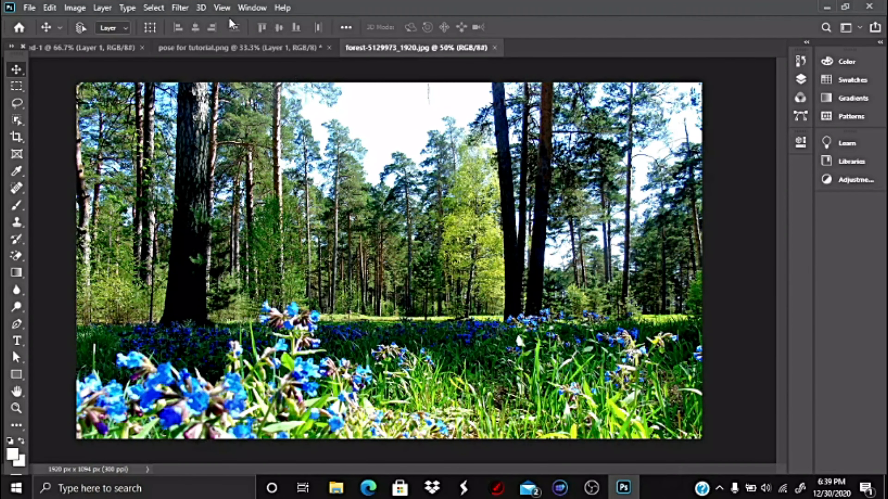
Apply a Gaussian Blur with a radius of 16.6 pixels to the forest photo
{"action": "left_click", "coordinate": [179, 8]}
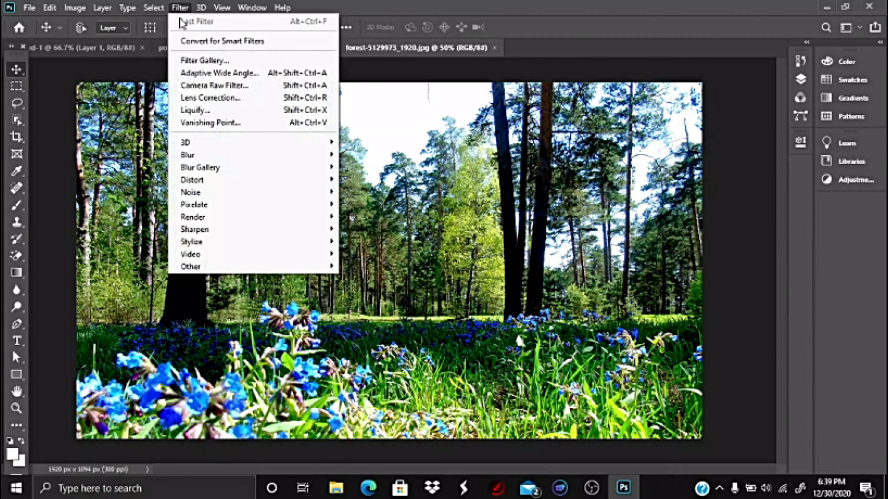
{"action": "mouse_move", "coordinate": [220, 169]}
{"action": "mouse_move", "coordinate": [209, 155]}
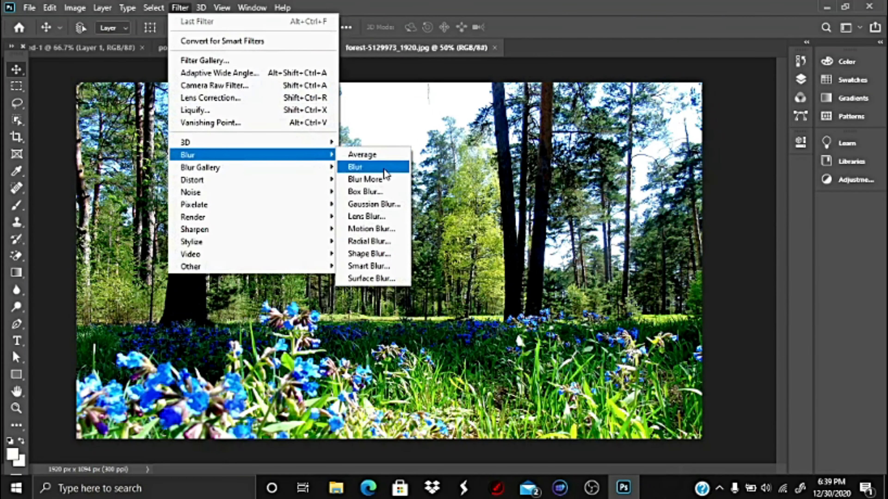
{"action": "left_click", "coordinate": [394, 203]}
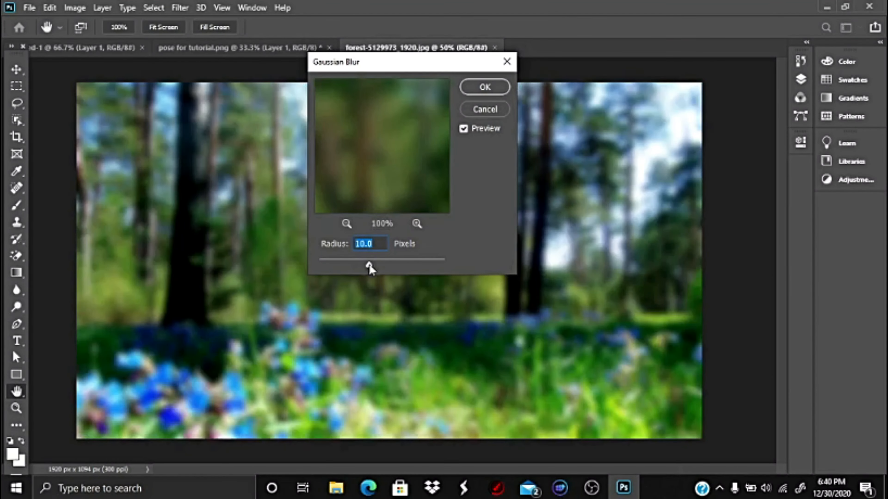
{"action": "left_click_drag", "start_coordinate": [370, 266], "coordinate": [373, 266]}
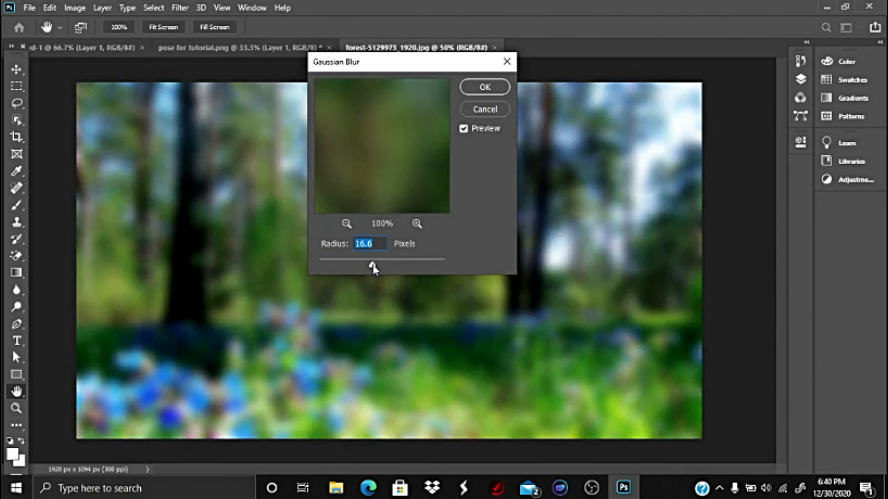
{"action": "left_click", "coordinate": [482, 88]}
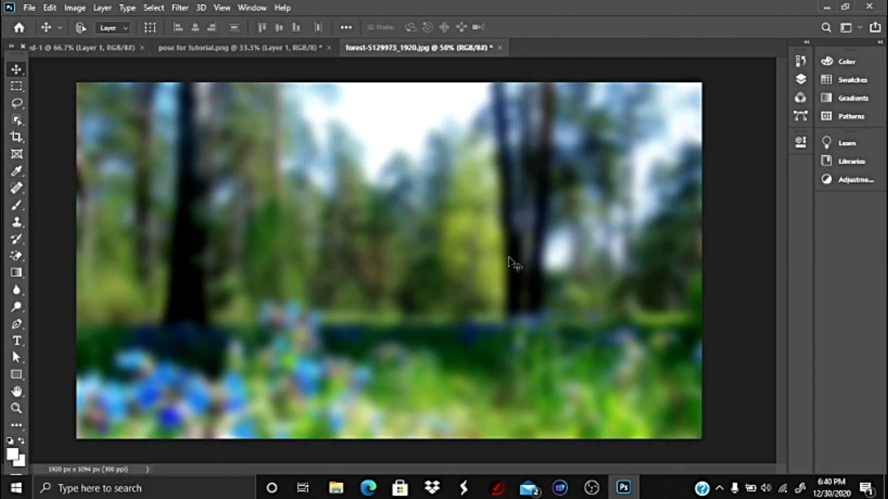
Copy the whole avatar image into the blurred forest document and move the avatar to the right side of the picture
{"action": "left_click", "coordinate": [191, 51]}
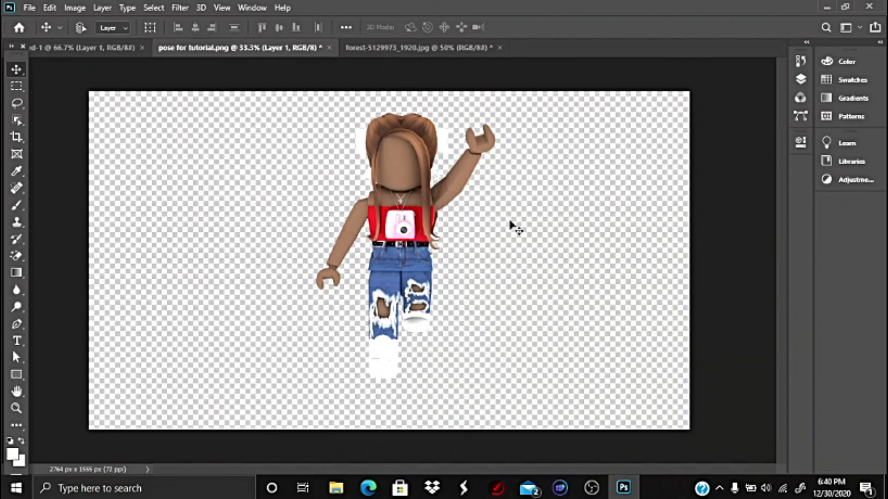
{"action": "key", "text": "ctrl+a"}
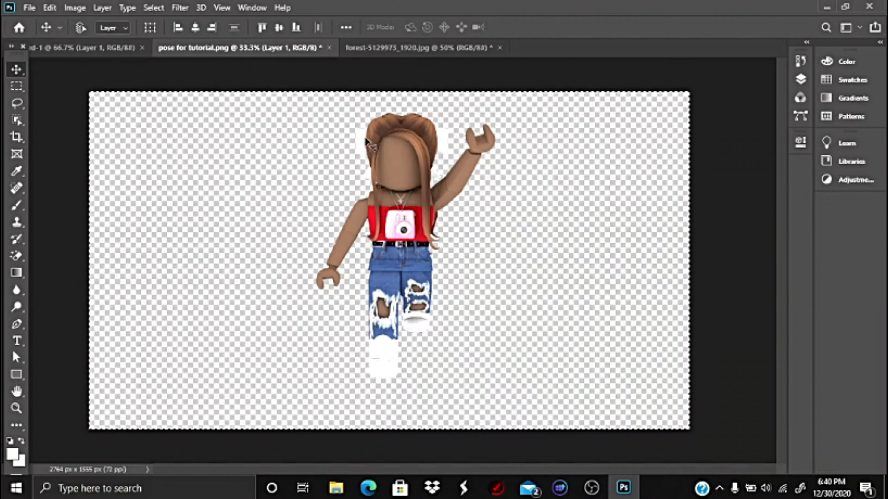
{"action": "key", "text": "ctrl+Tab"}
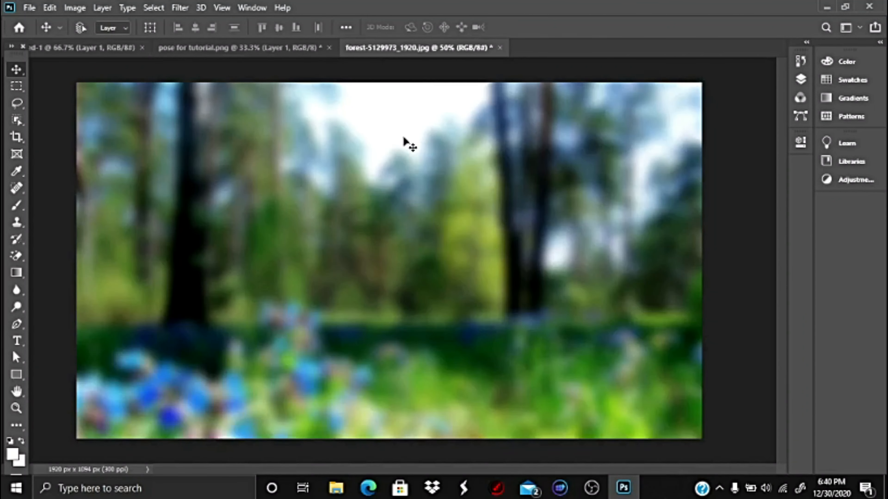
{"action": "key", "text": "ctrl+v"}
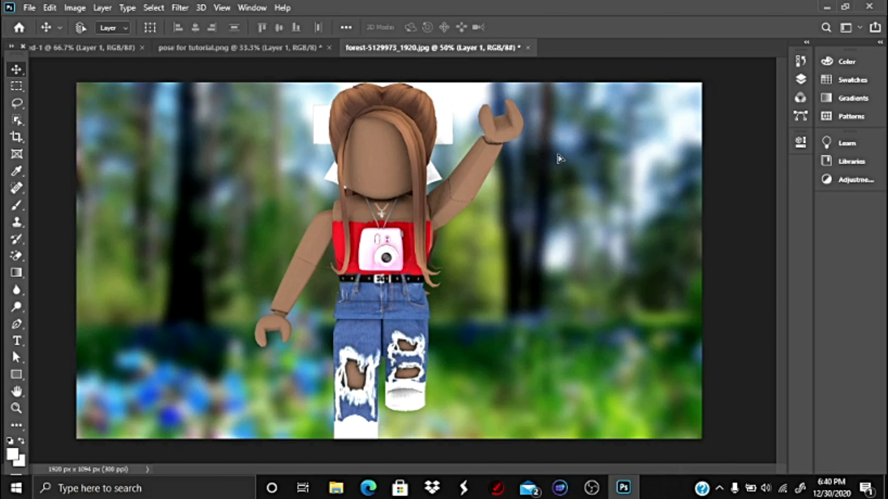
{"action": "mouse_move", "coordinate": [560, 159]}
{"action": "left_mouse_down"}
{"action": "mouse_move", "coordinate": [573, 158]}
{"action": "mouse_move", "coordinate": [561, 160]}
{"action": "left_mouse_up"}
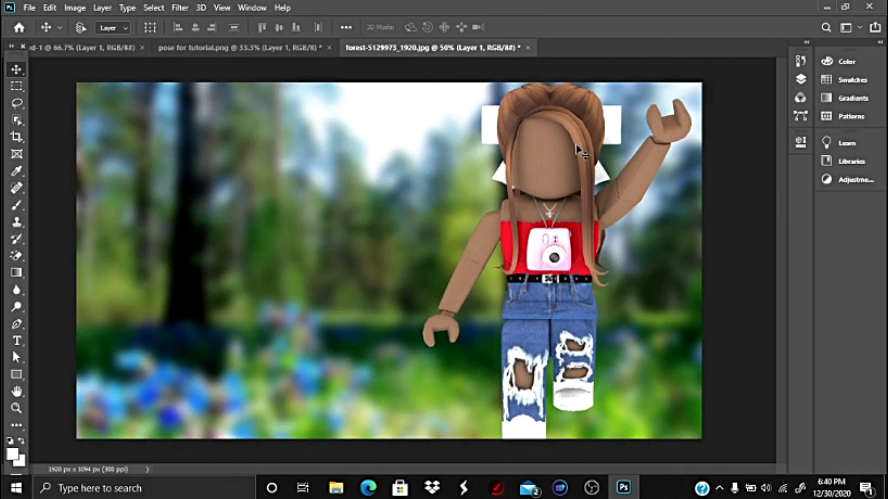
Open SuperSuperHappyFace from the Roblox faces png folder on the THUMBNAILS (G:) drive
{"action": "left_click", "coordinate": [36, 10]}
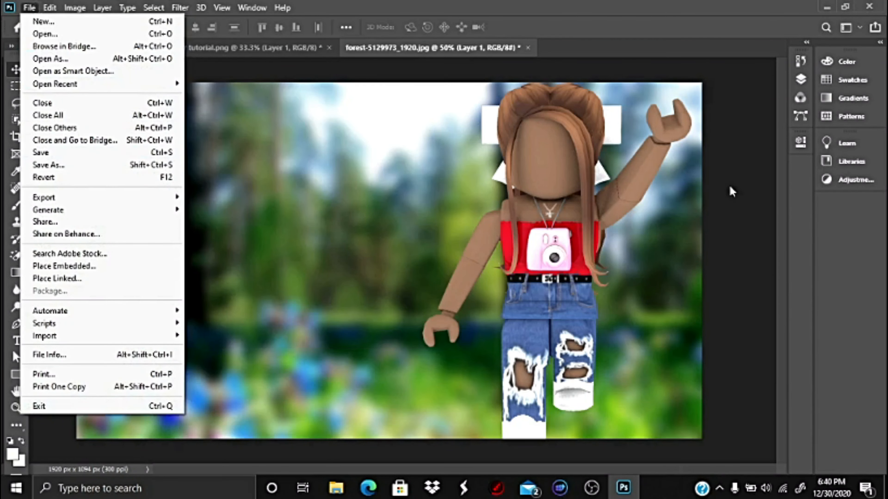
{"action": "left_click", "coordinate": [102, 36]}
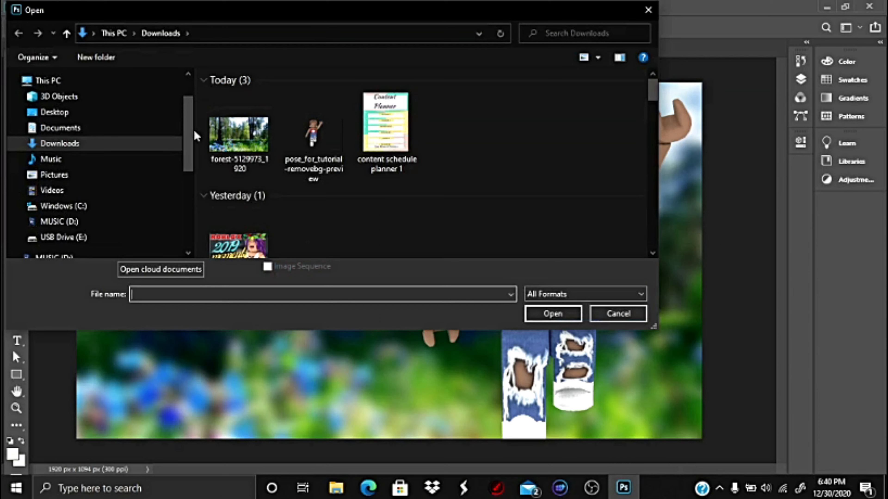
{"action": "left_click_drag", "start_coordinate": [192, 127], "coordinate": [192, 165]}
{"action": "scroll", "coordinate": [147, 167], "scroll_direction": "down", "scroll_amount": 2}
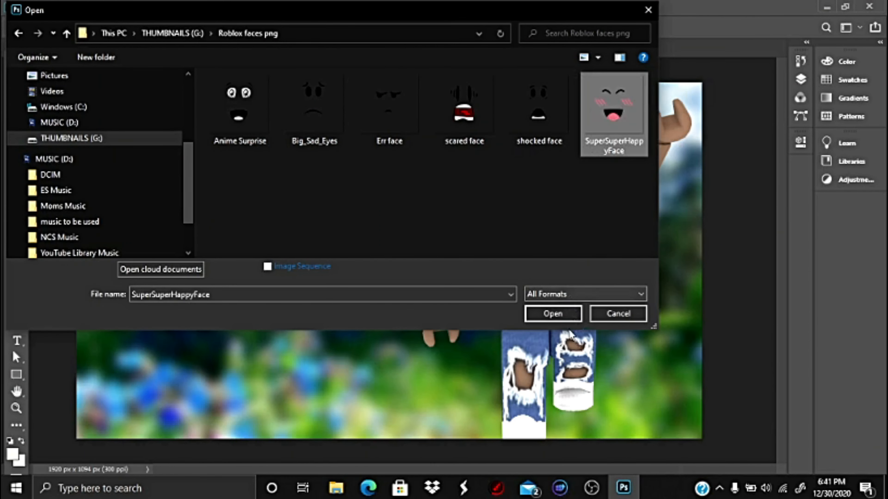
{"action": "left_click", "coordinate": [551, 313]}
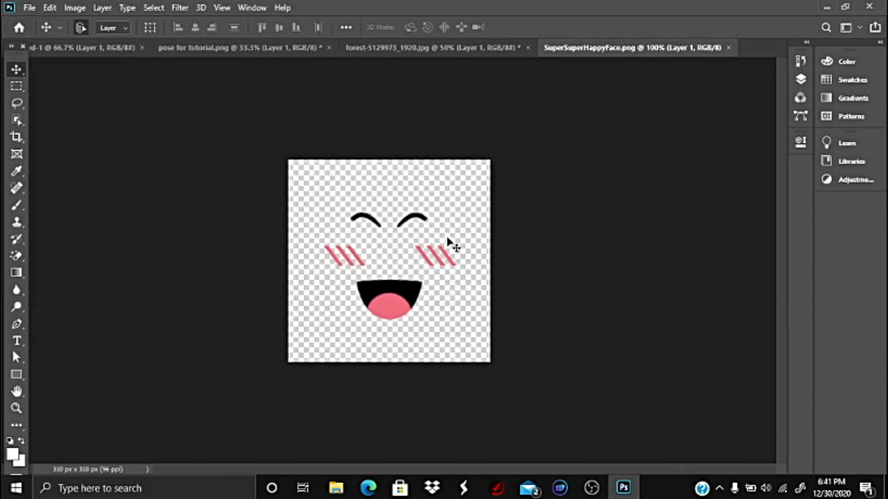
Copy the whole happy face image into the blurred forest document and position it on the avatar's blank head
{"action": "key", "text": "ctrl+a"}
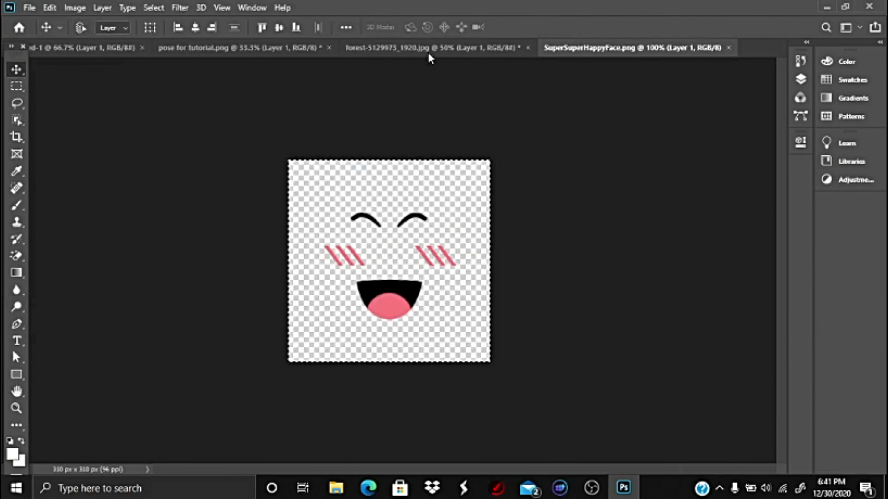
{"action": "left_click", "coordinate": [311, 49]}
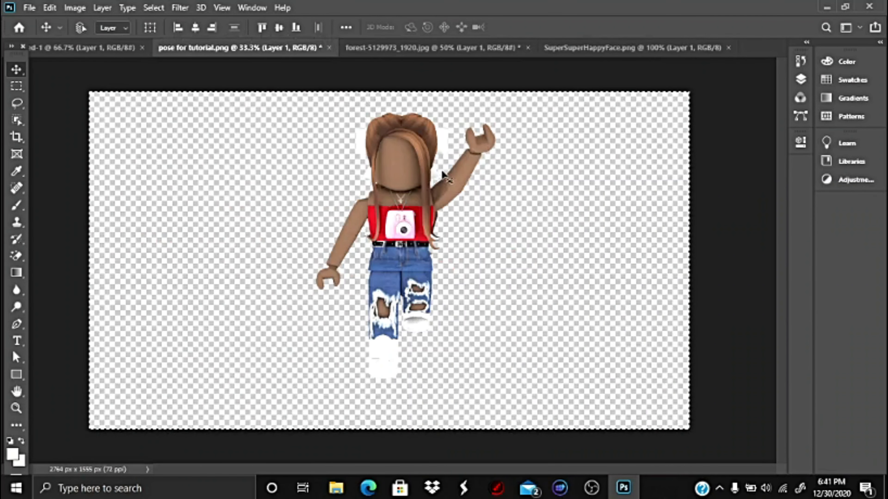
{"action": "left_click", "coordinate": [596, 49]}
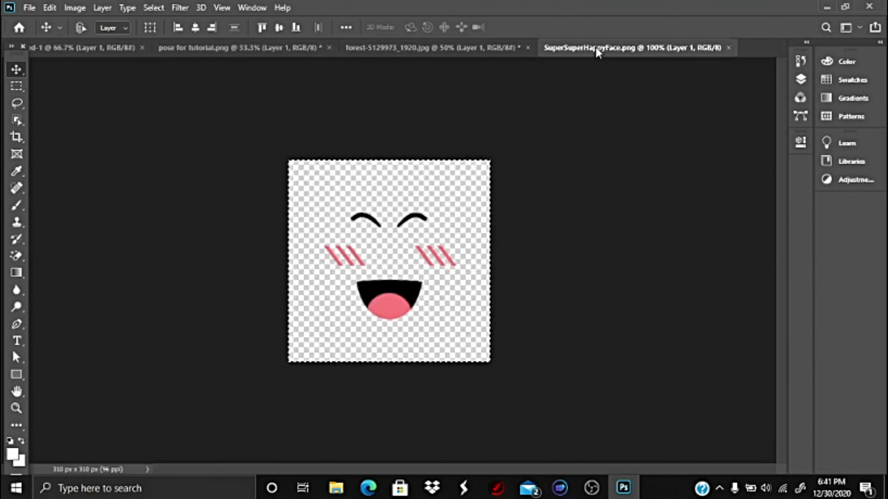
{"action": "left_click", "coordinate": [459, 49]}
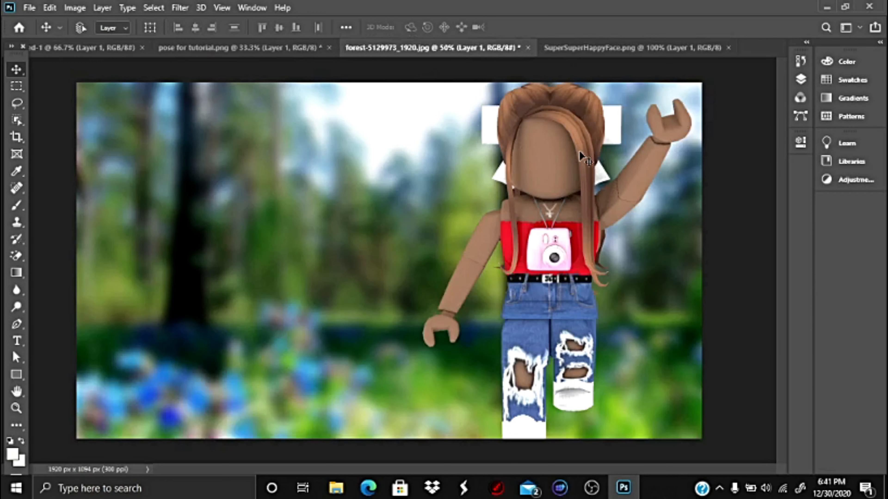
{"action": "key", "text": "ctrl+v"}
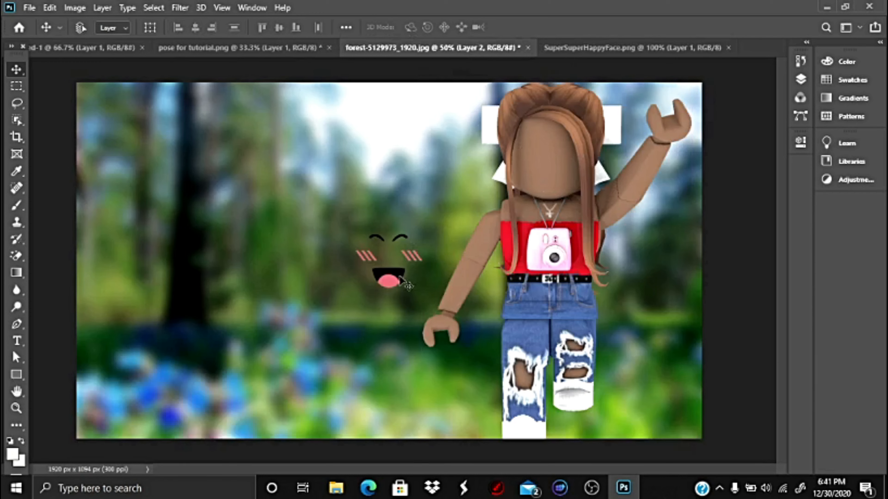
{"action": "left_click_drag", "start_coordinate": [401, 278], "coordinate": [558, 177]}
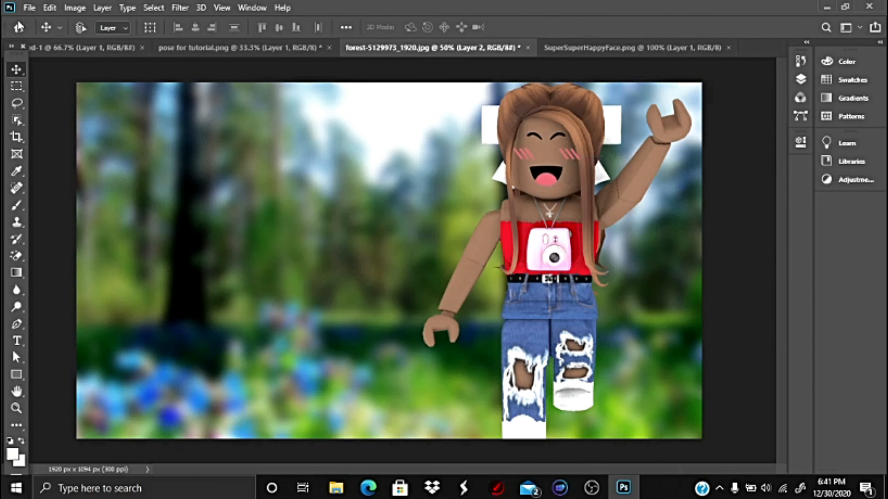
Open logo-roblox_orig from the Game Logos folder on the THUMBNAILS (G:) drive
{"action": "left_click", "coordinate": [30, 8]}
{"action": "left_click", "coordinate": [41, 34]}
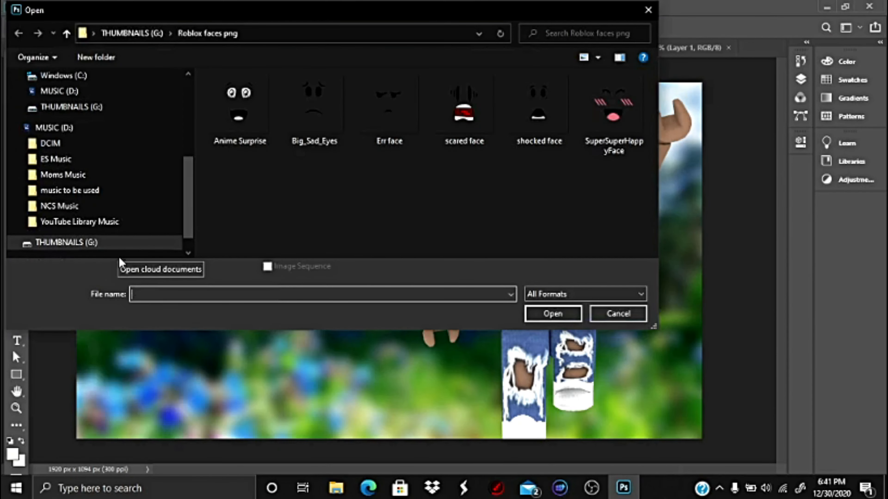
{"action": "left_click", "coordinate": [88, 245]}
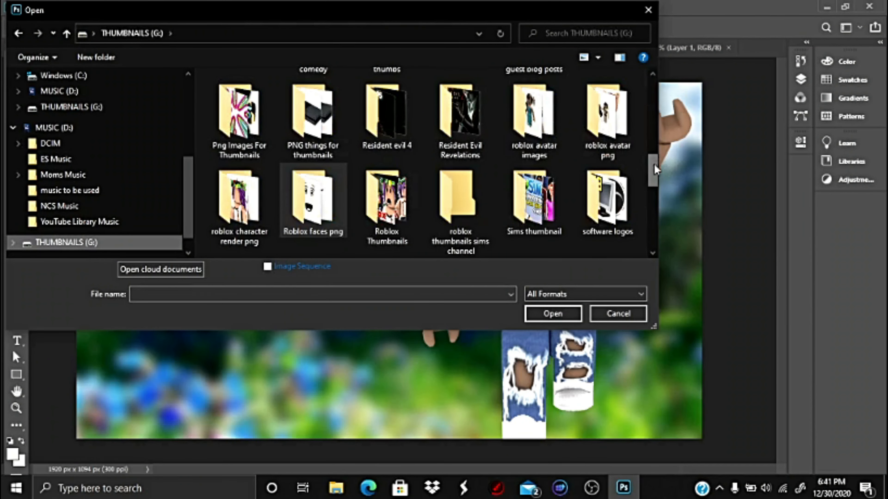
{"action": "left_click_drag", "start_coordinate": [652, 170], "coordinate": [654, 103]}
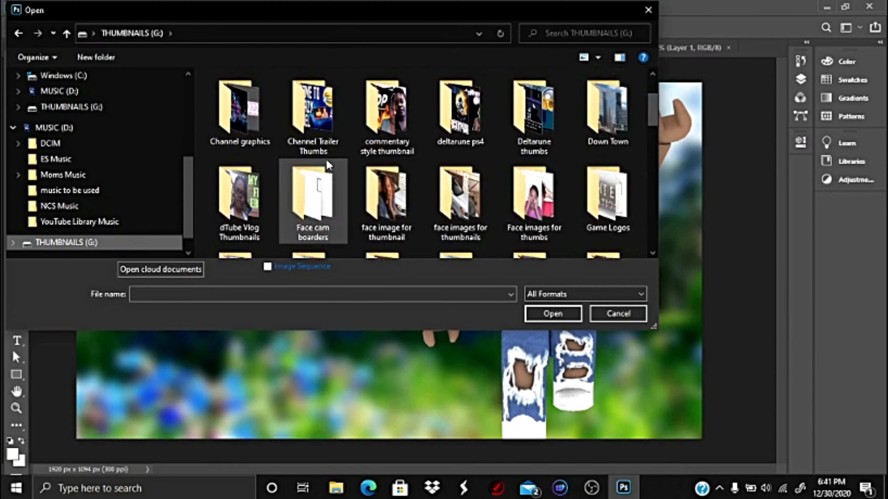
{"action": "scroll", "coordinate": [371, 188], "scroll_direction": "down", "scroll_amount": 2}
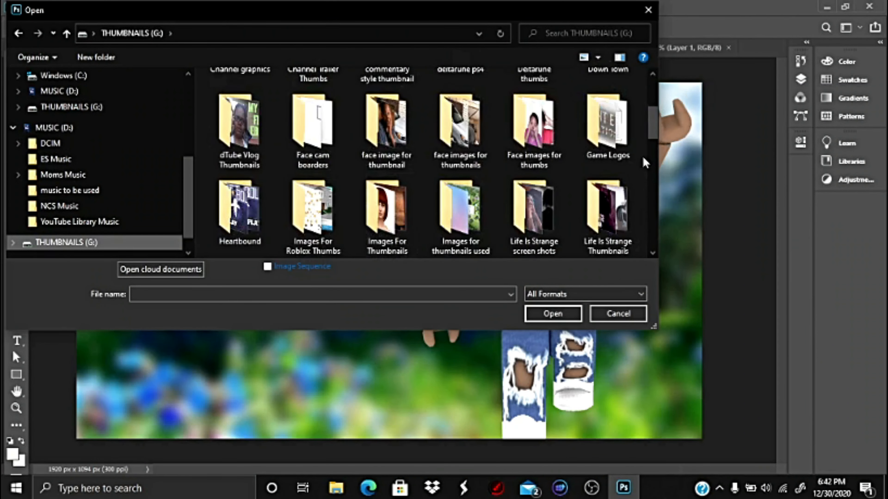
{"action": "double_click", "coordinate": [631, 139]}
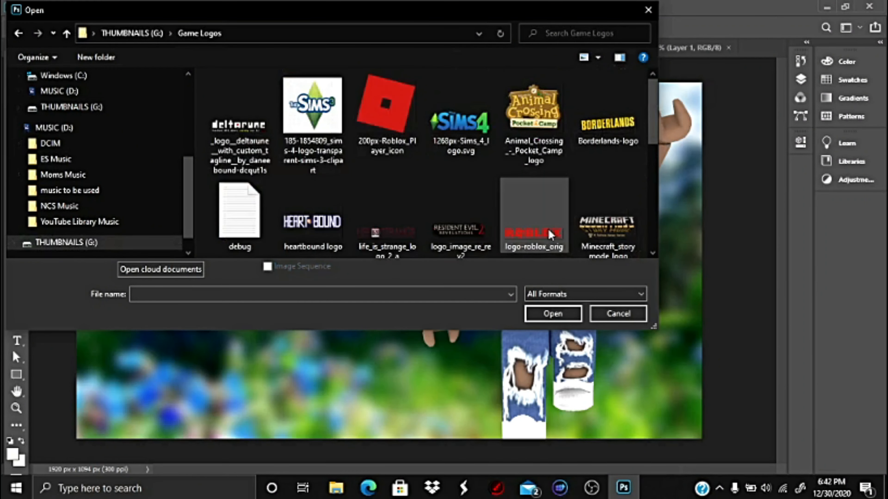
{"action": "left_click", "coordinate": [561, 314]}
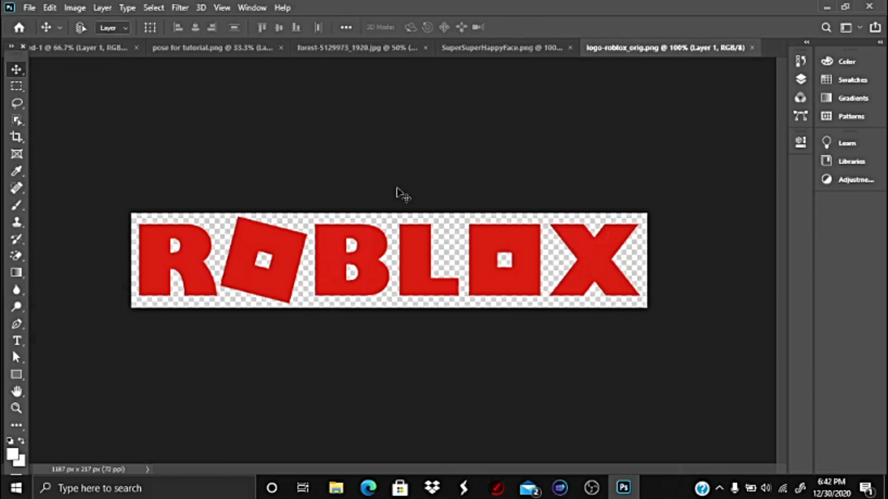
Copy the whole Roblox logo into the forest document and move it to the picture's upper left, beside the avatar's head
{"action": "key", "text": "ctrl+a"}
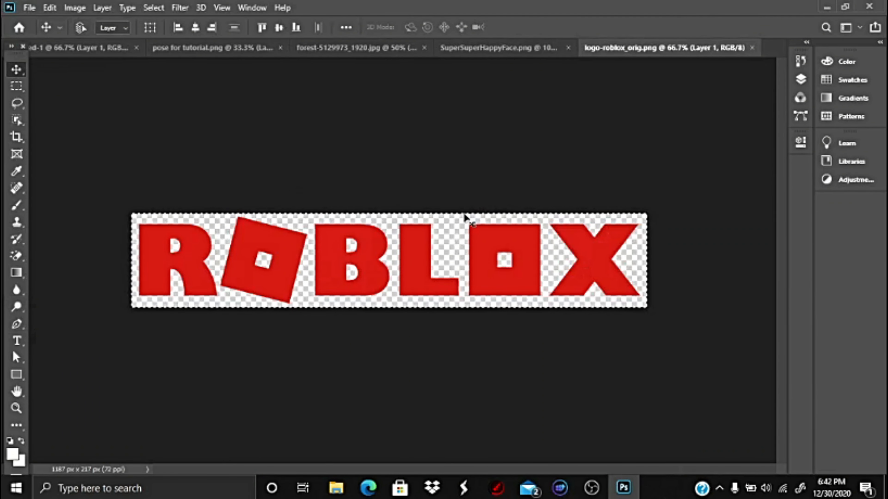
{"action": "key", "text": "a"}
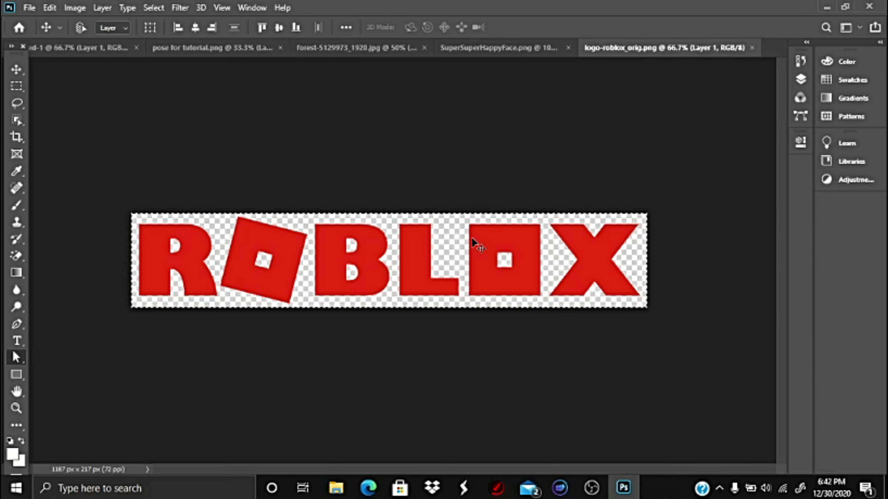
{"action": "key", "text": "v"}
{"action": "left_click", "coordinate": [498, 48]}
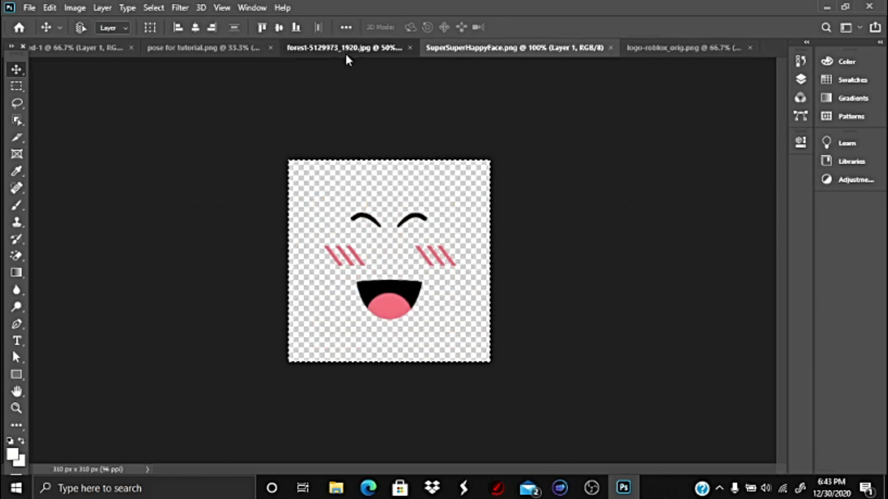
{"action": "left_click", "coordinate": [346, 48]}
{"action": "key", "text": "ctrl+v"}
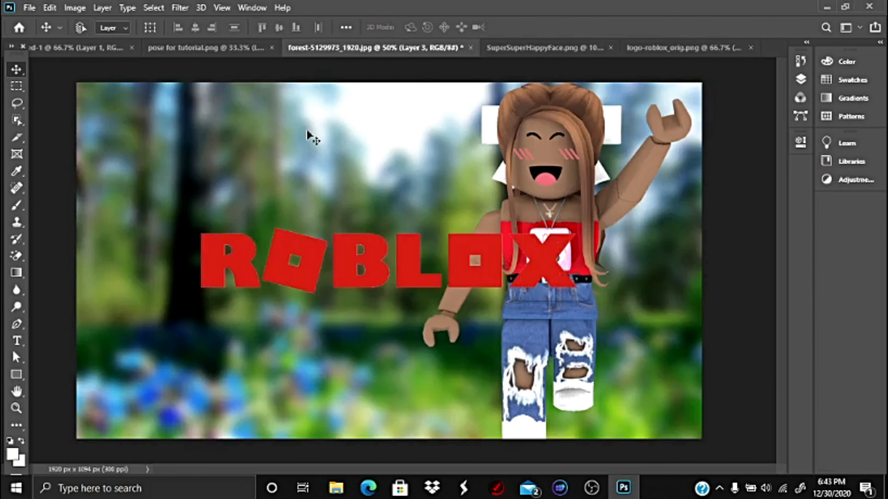
{"action": "left_click_drag", "start_coordinate": [475, 269], "coordinate": [366, 141]}
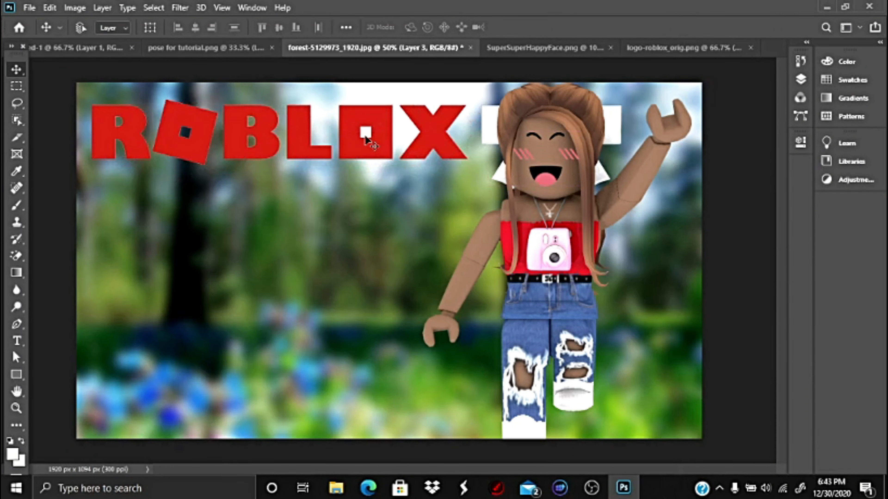
Add a white outside Stroke layer style with a size of 6 px to the avatar on Layer 1
{"action": "right_click", "coordinate": [367, 139]}
{"action": "right_click", "coordinate": [571, 216]}
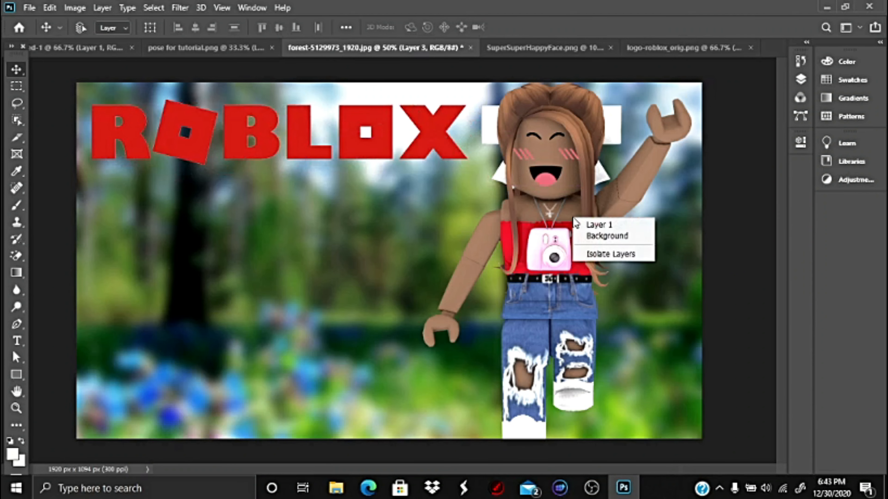
{"action": "left_click", "coordinate": [615, 226]}
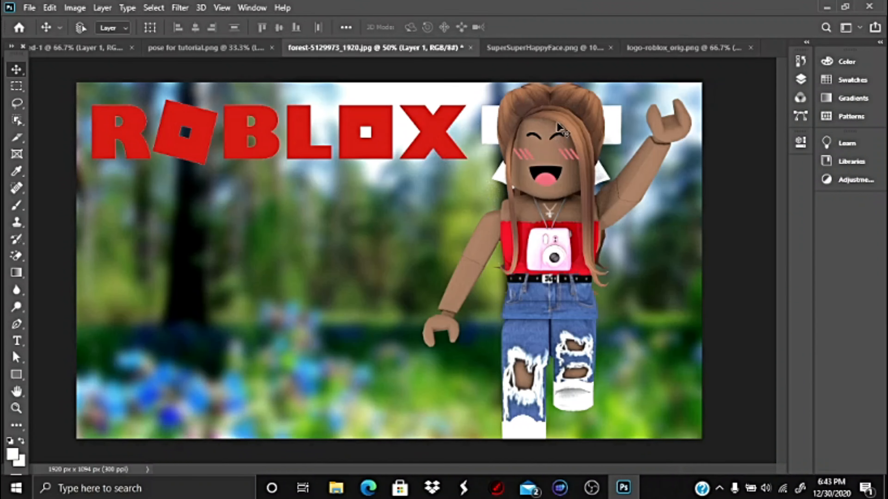
{"action": "right_click", "coordinate": [571, 112]}
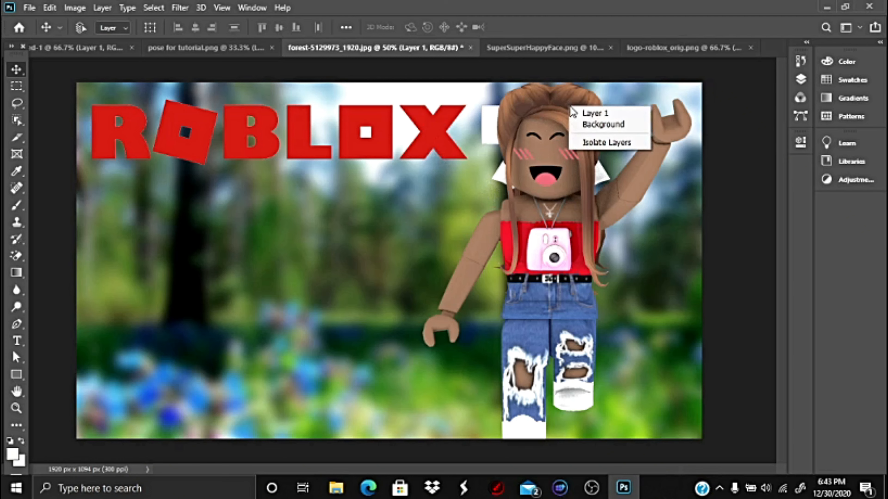
{"action": "left_click", "coordinate": [577, 113]}
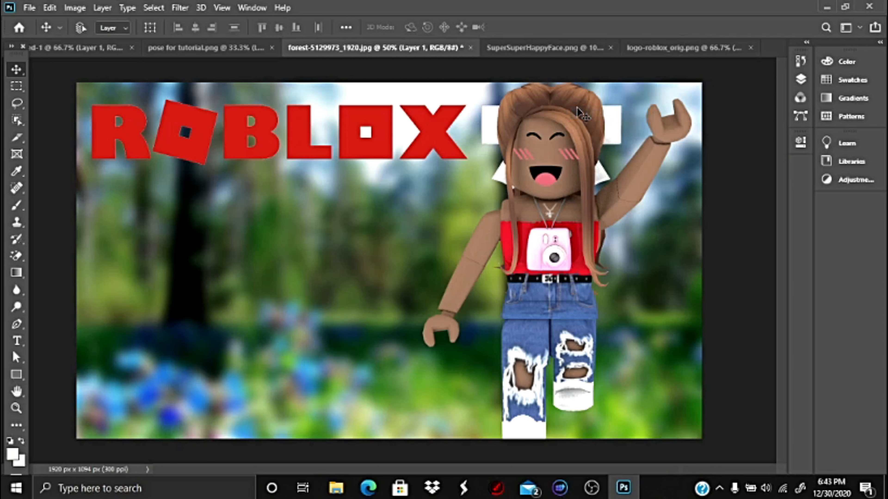
{"action": "left_click", "coordinate": [101, 7]}
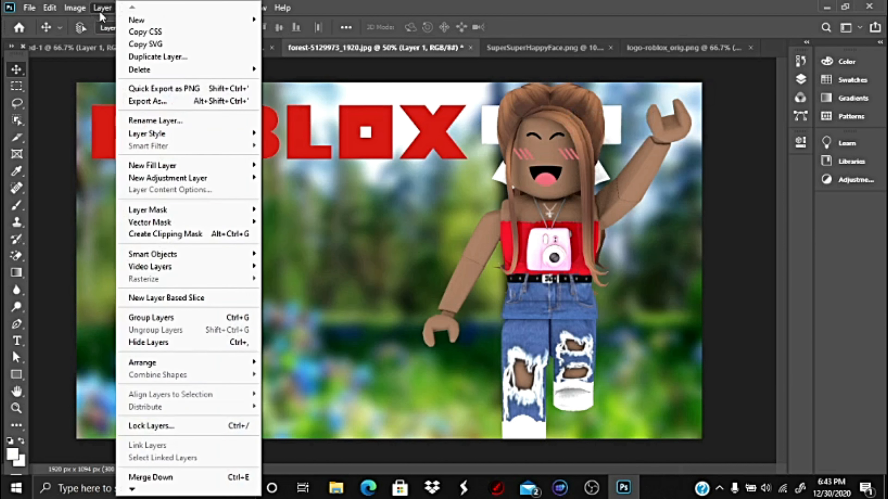
{"action": "mouse_move", "coordinate": [171, 169]}
{"action": "mouse_move", "coordinate": [169, 136]}
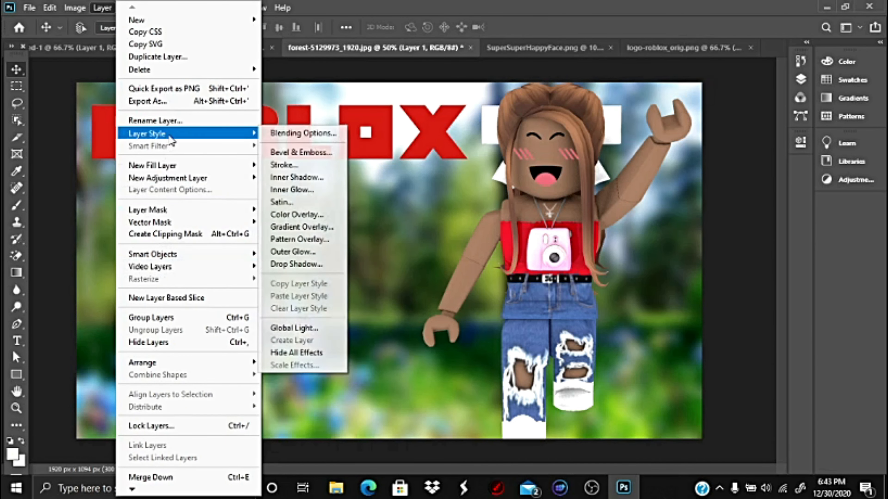
{"action": "left_click", "coordinate": [305, 166]}
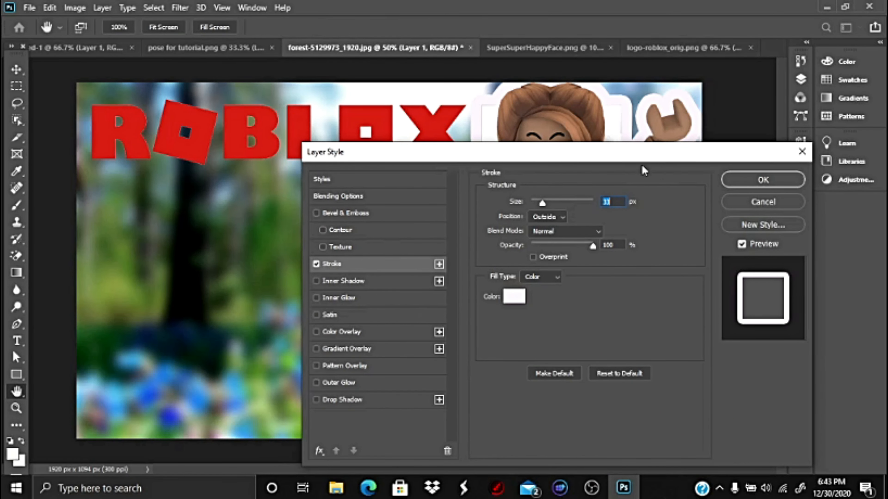
{"action": "left_click_drag", "start_coordinate": [547, 208], "coordinate": [536, 208]}
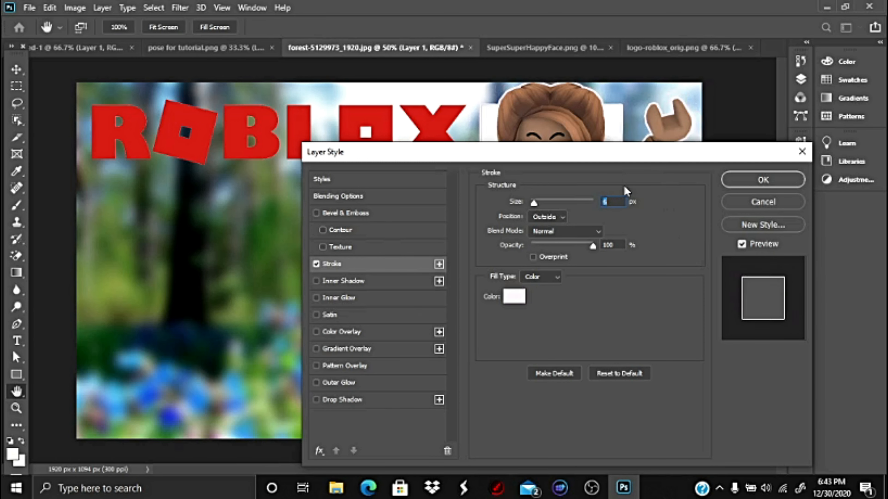
{"action": "left_click", "coordinate": [763, 180]}
Apply a 6 px white outside Stroke layer style to the Roblox logo on Layer 3
{"action": "right_click", "coordinate": [331, 125]}
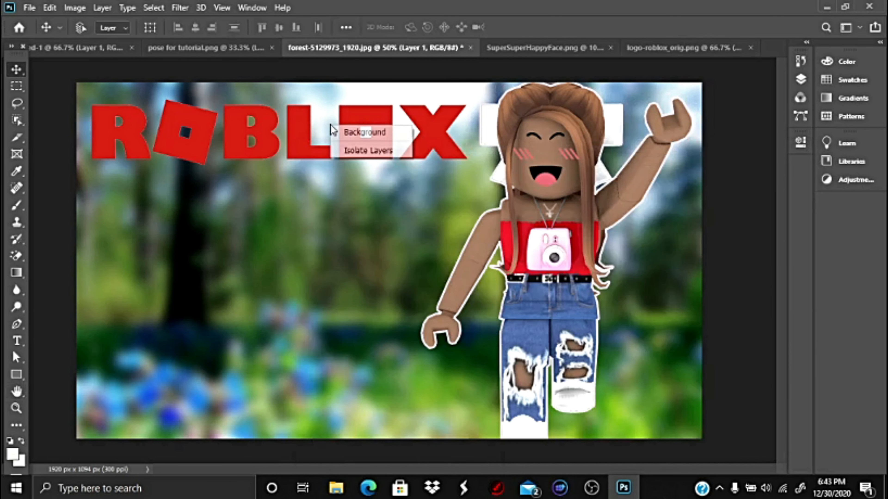
{"action": "right_click", "coordinate": [375, 118]}
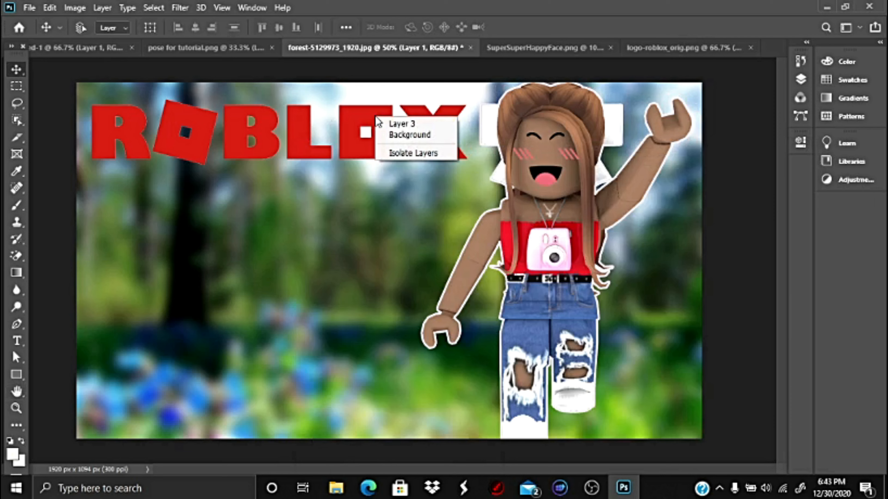
{"action": "left_click", "coordinate": [412, 124]}
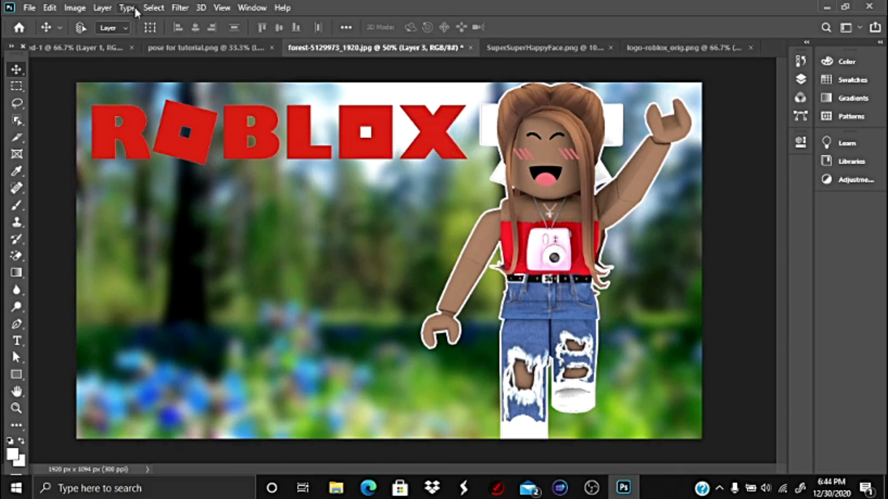
{"action": "left_click", "coordinate": [113, 7]}
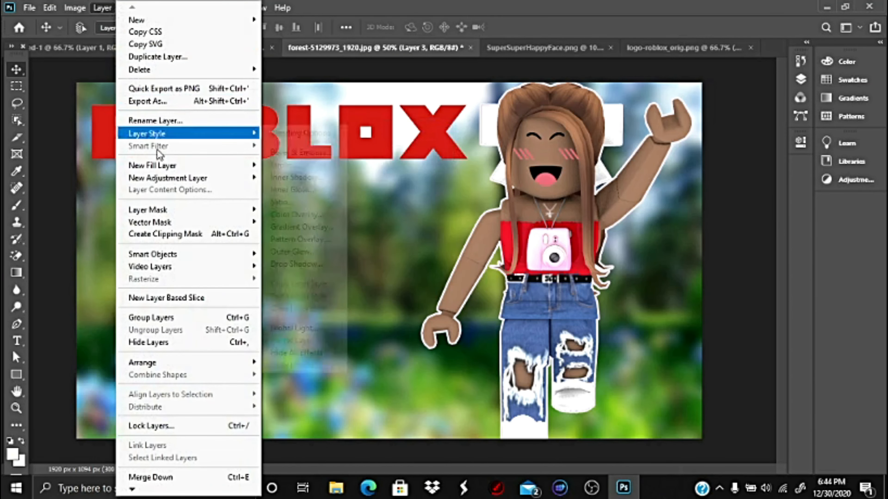
{"action": "mouse_move", "coordinate": [165, 135]}
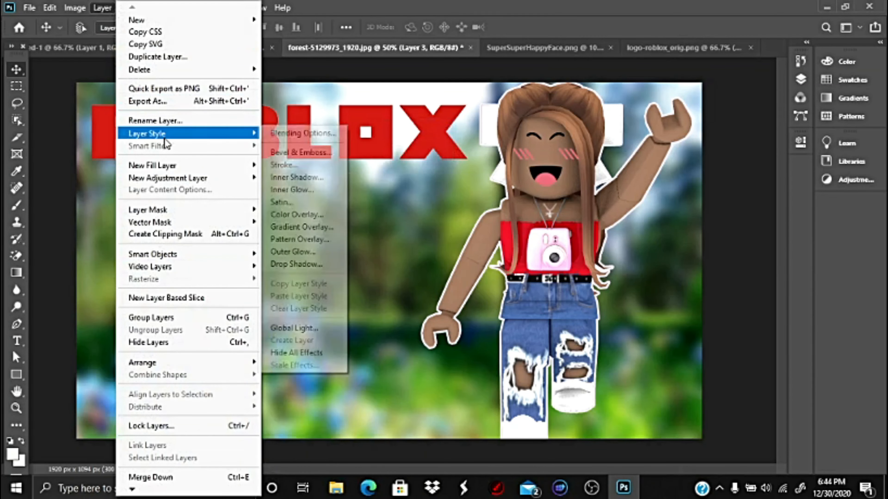
{"action": "left_click", "coordinate": [326, 164]}
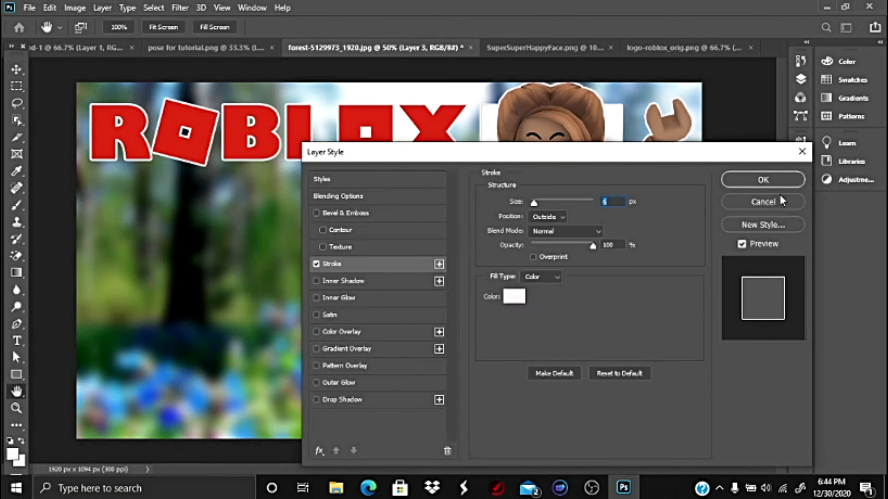
{"action": "left_click", "coordinate": [783, 178]}
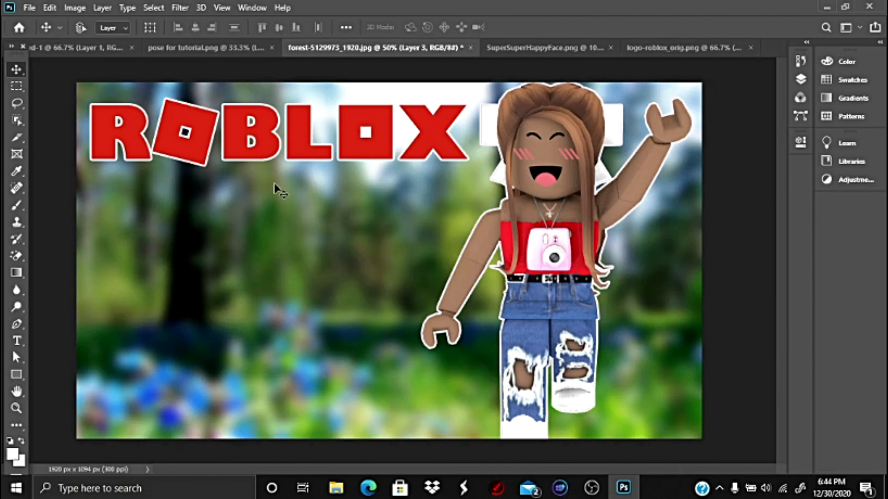
Export the finished forest composition as a JPG named "thumbnail for tutorial" in the Downloads folder
{"action": "left_click", "coordinate": [29, 7]}
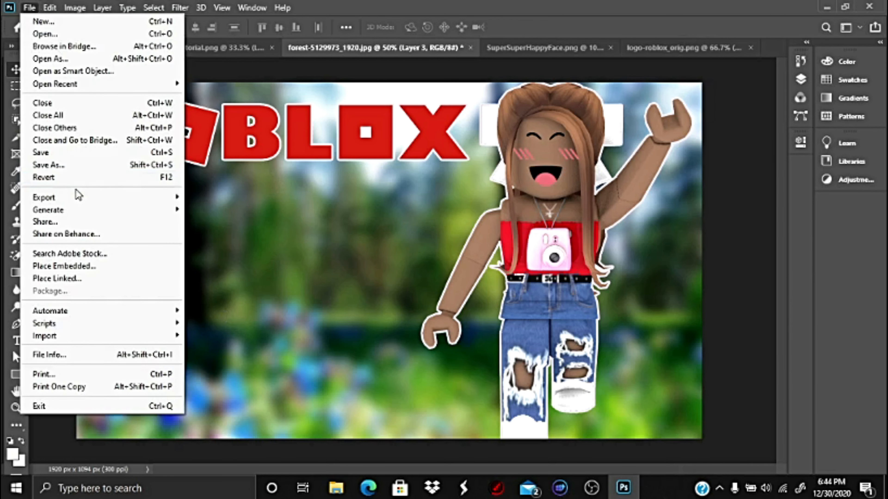
{"action": "mouse_move", "coordinate": [74, 213]}
{"action": "mouse_move", "coordinate": [44, 198]}
{"action": "left_click", "coordinate": [213, 210]}
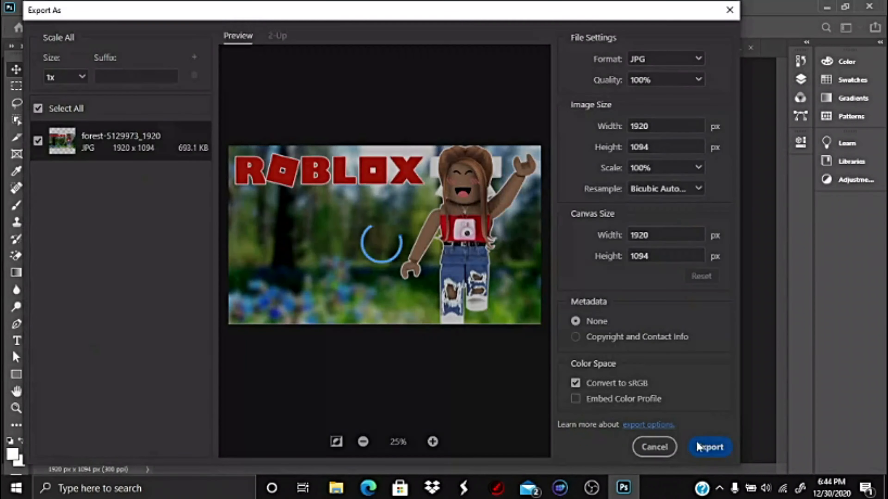
{"action": "key", "text": "Return"}
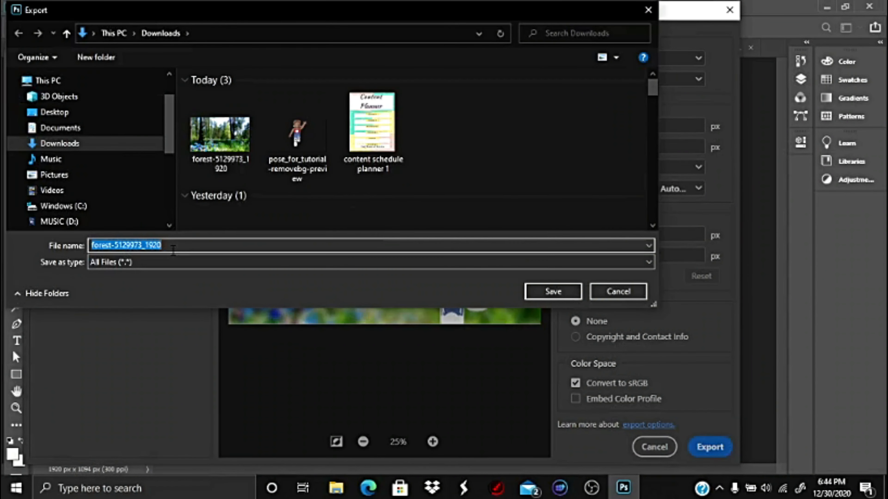
{"action": "key", "text": "BackSpace"}
{"action": "type", "text": "t"}
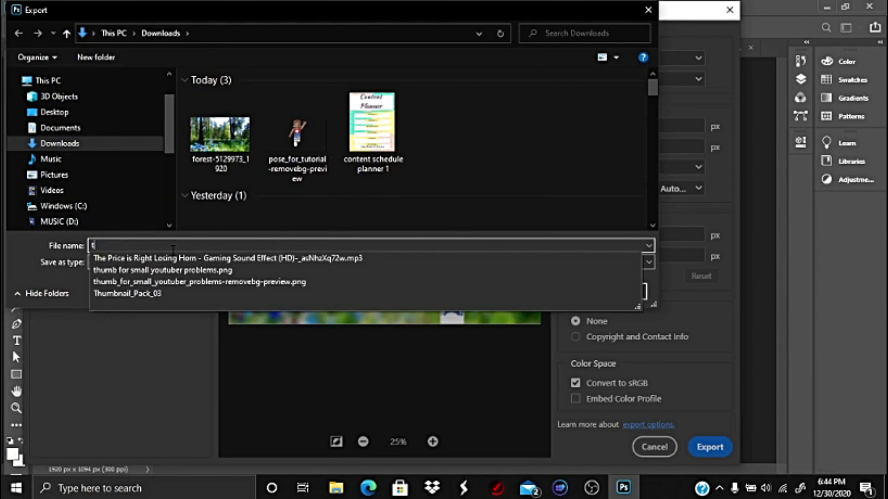
{"action": "type", "text": "humbnai"}
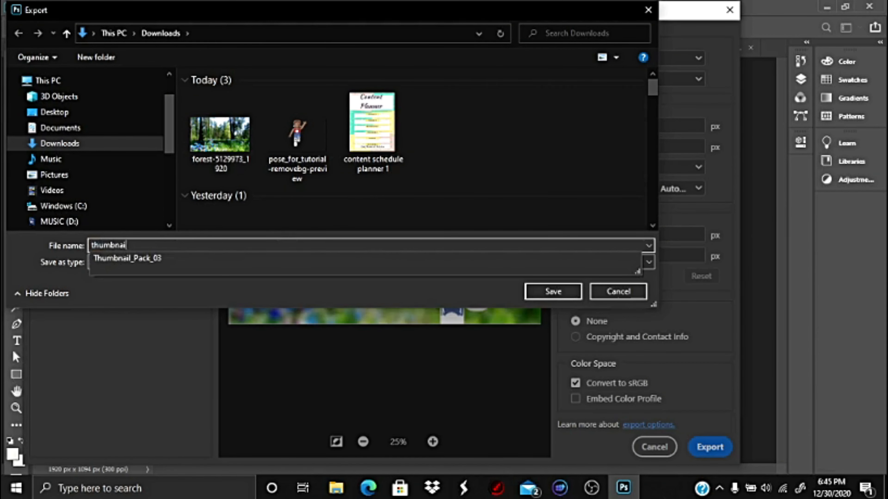
{"action": "type", "text": "l for tutorial"}
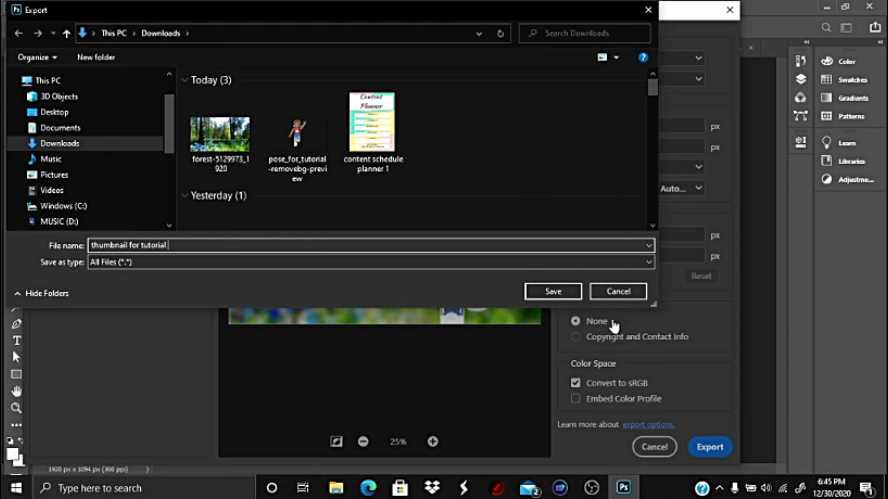
{"action": "left_click", "coordinate": [559, 293]}
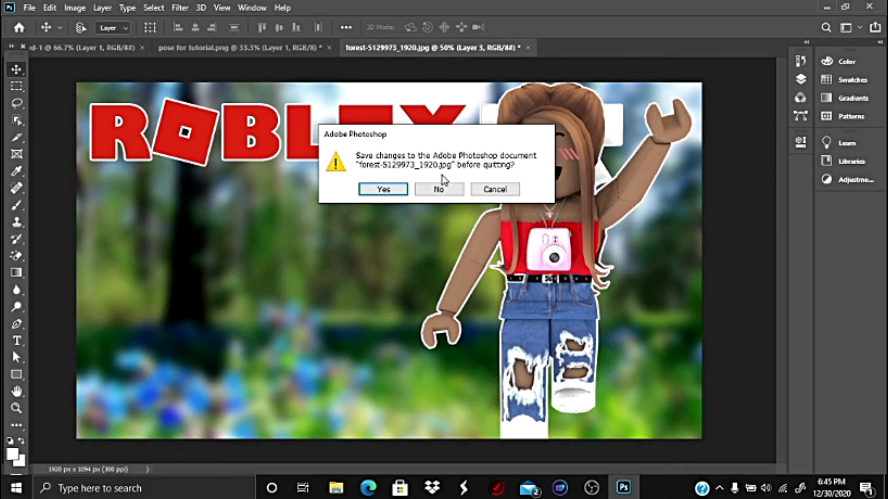
Quit without saving the changes to forest-5129973_1920.jpg and pose for tutorial.png
{"action": "left_click", "coordinate": [441, 190]}
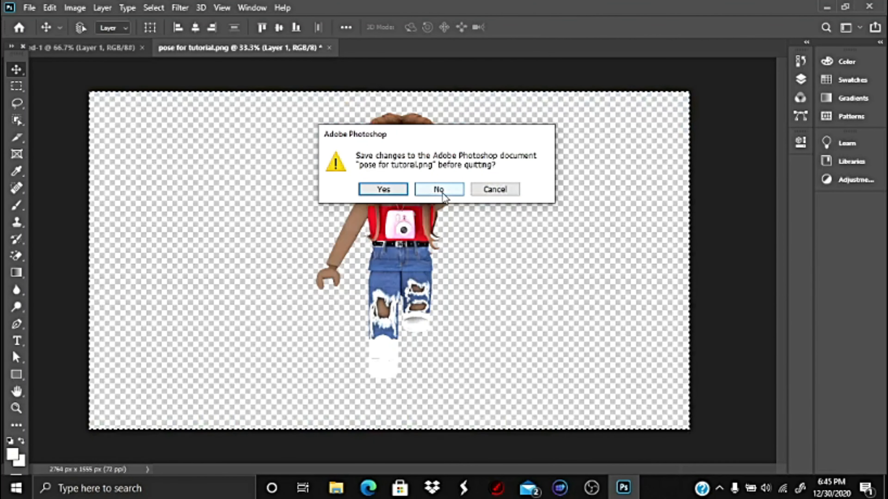
{"action": "left_click", "coordinate": [443, 193]}
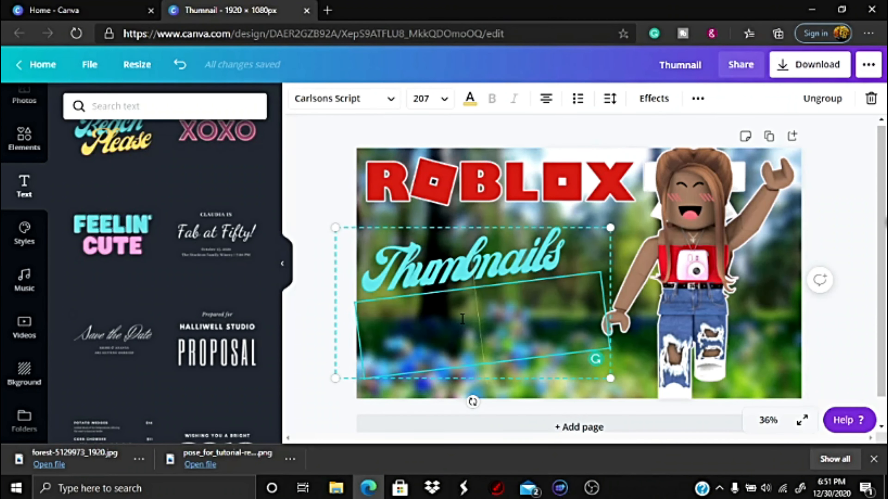
In Canva, set the yellow line below "Thumbnails" to "Easy", then enlarge the text group to size 249 and move it slightly up
{"action": "type", "text": "Easy"}
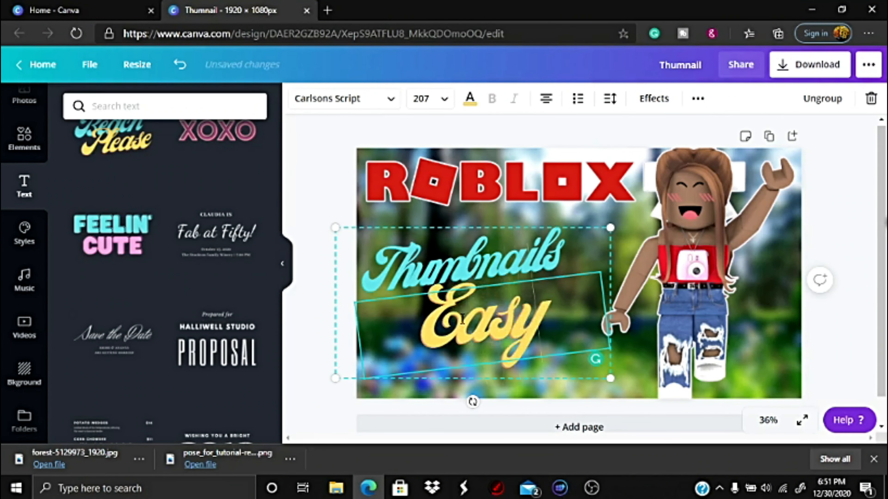
{"action": "left_click_drag", "start_coordinate": [610, 379], "coordinate": [671, 401]}
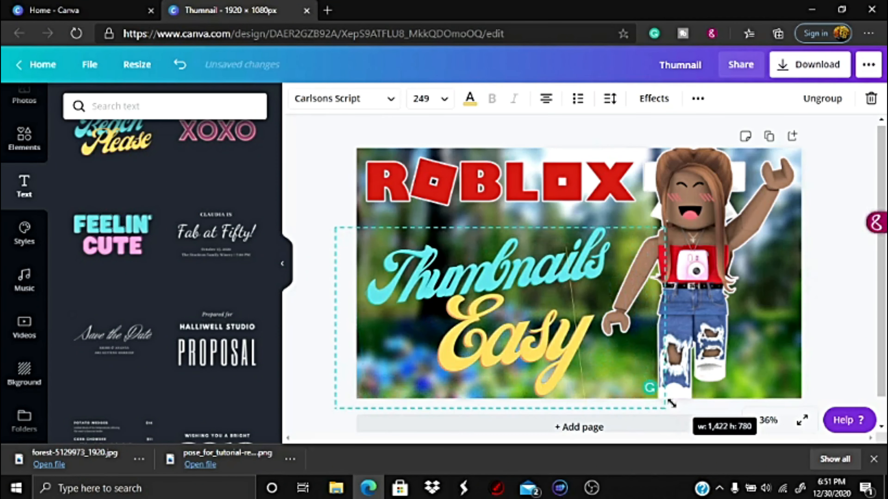
{"action": "left_click", "coordinate": [871, 313]}
{"action": "left_click_drag", "start_coordinate": [570, 301], "coordinate": [571, 277]}
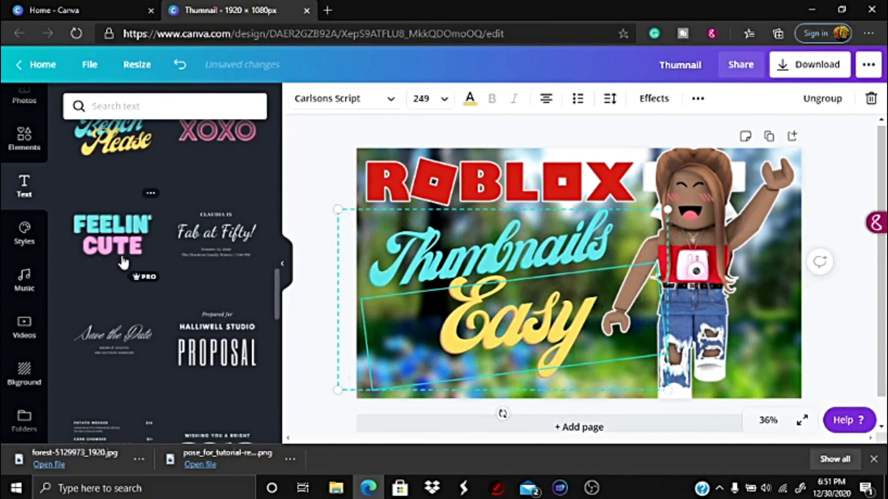
{"action": "left_click", "coordinate": [320, 147]}
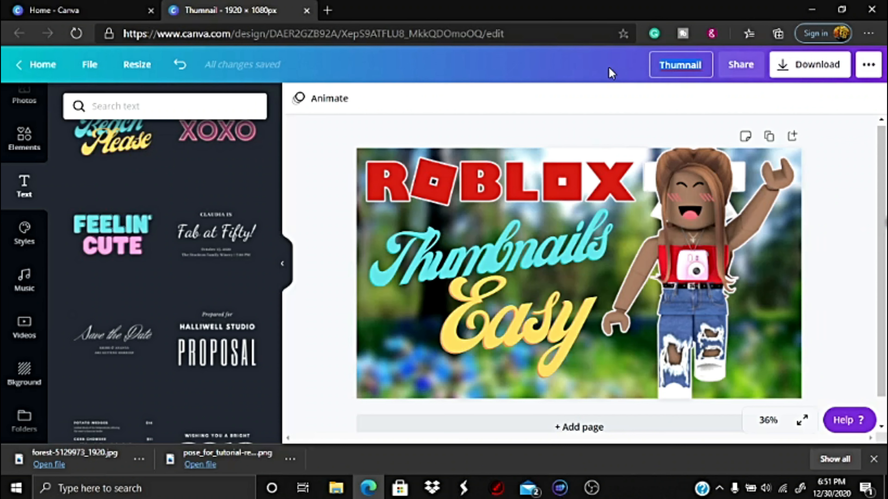
Rename the Canva design as "thumbnai for roblox tutorial"
{"action": "key", "text": "BackSpace"}
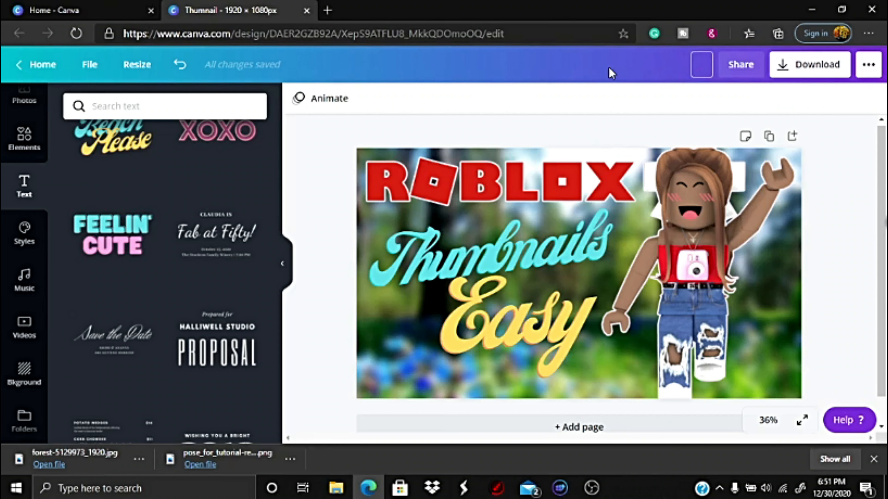
{"action": "type", "text": "thumbnai"}
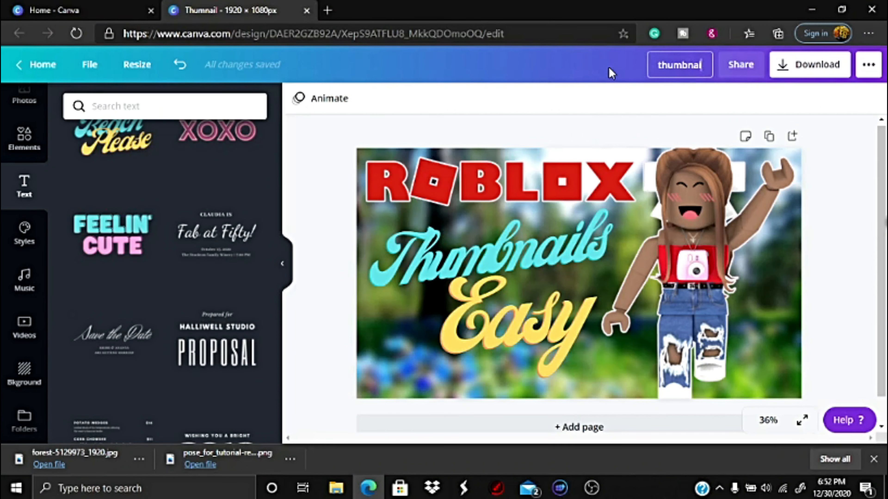
{"action": "type", "text": " for roblox tuto"}
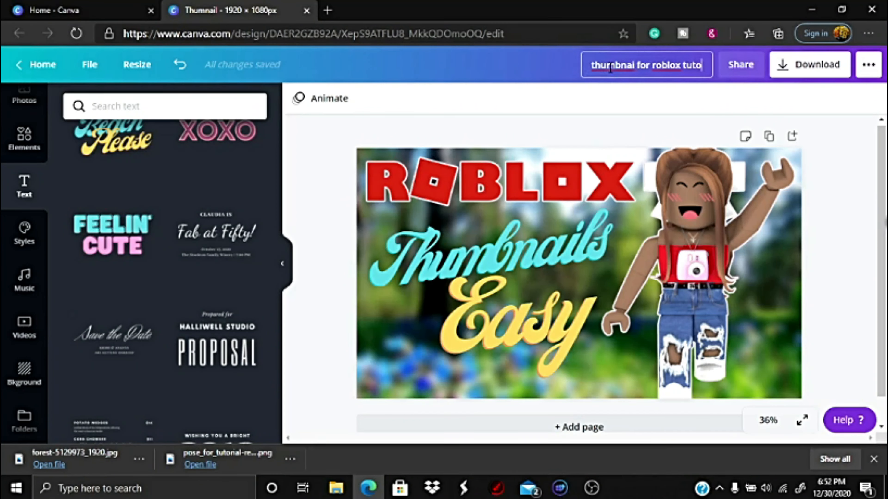
{"action": "key", "text": "BackSpace"}
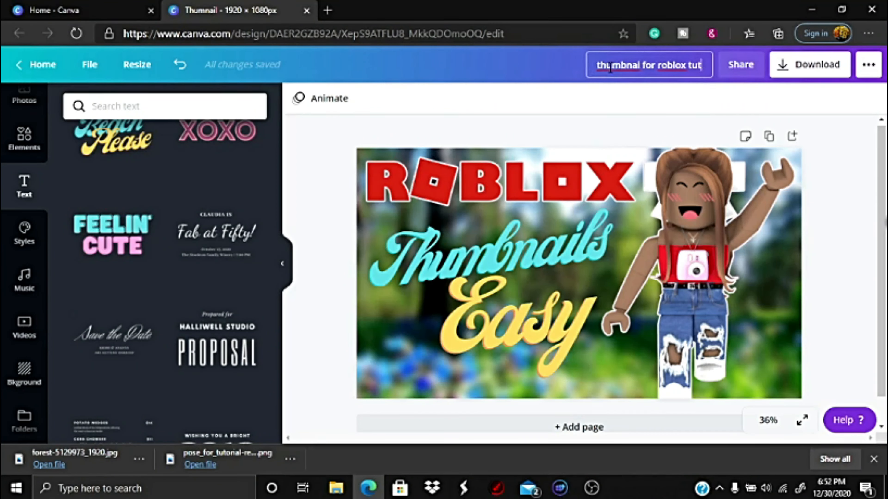
{"action": "type", "text": "ori"}
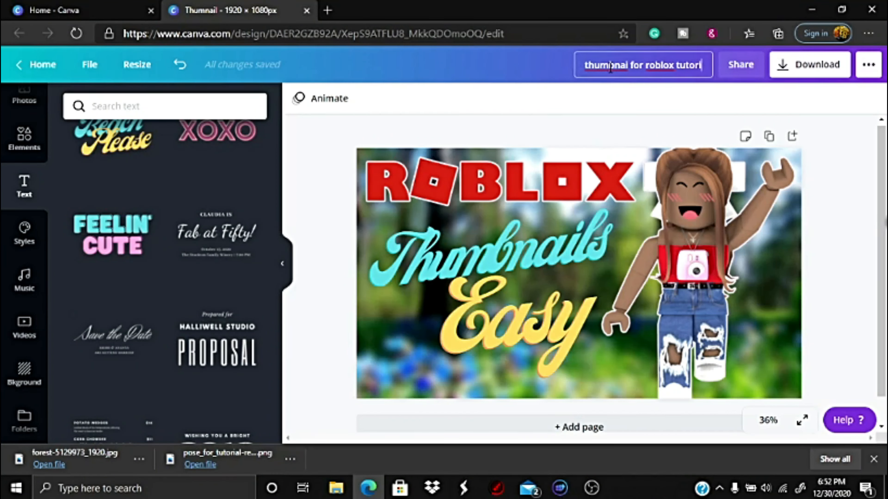
{"action": "type", "text": "al"}
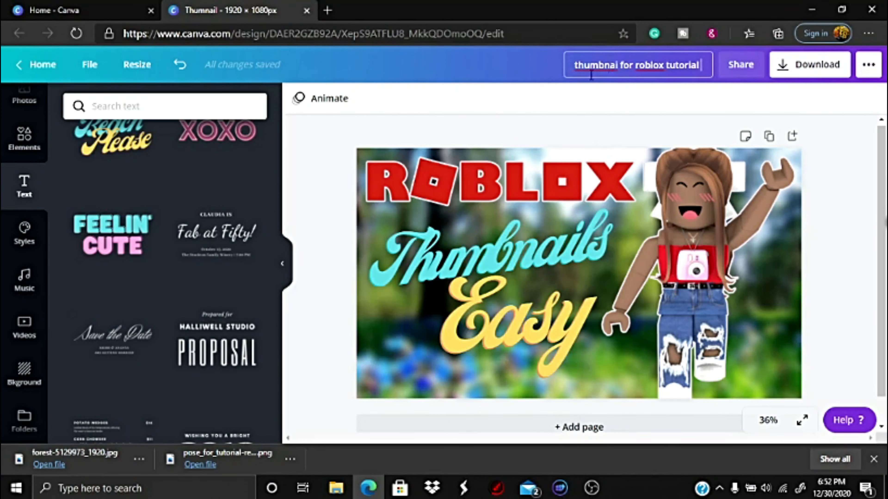
{"action": "key", "text": "Return"}
Download the design as a PNG at size 1, save the file and dismiss the completion message
{"action": "left_click", "coordinate": [809, 75]}
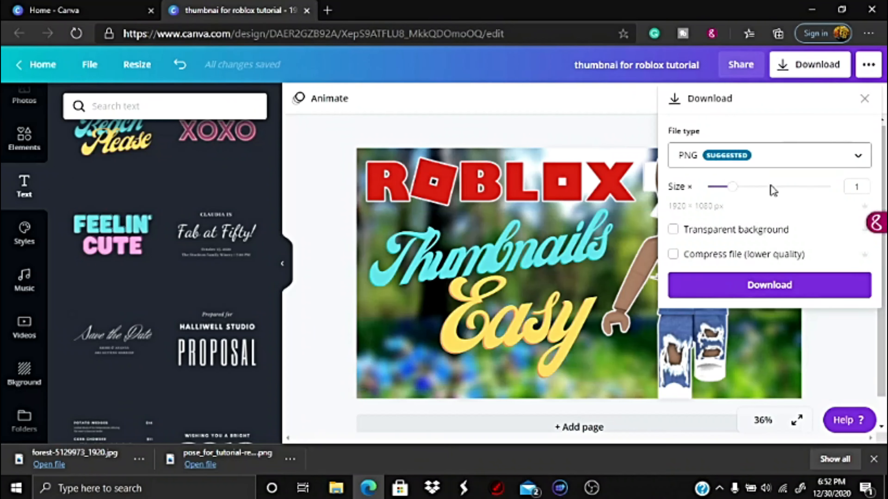
{"action": "left_click", "coordinate": [822, 290]}
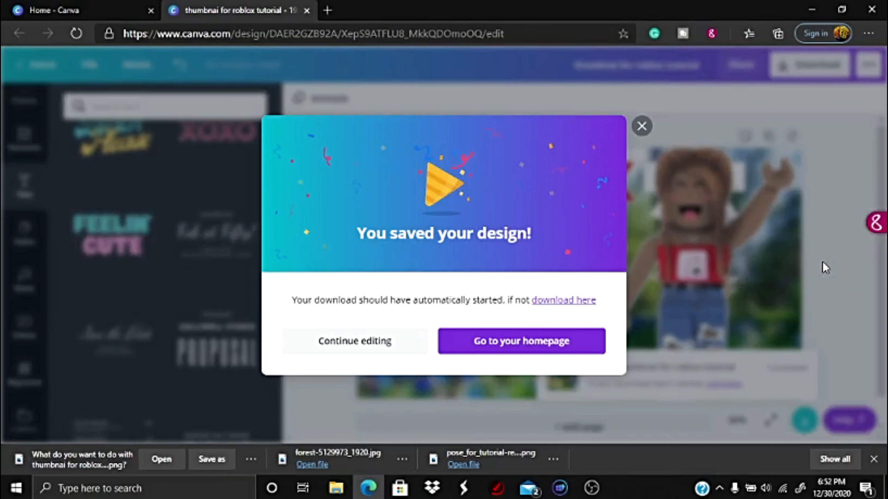
{"action": "left_click", "coordinate": [245, 460]}
{"action": "left_click", "coordinate": [266, 420]}
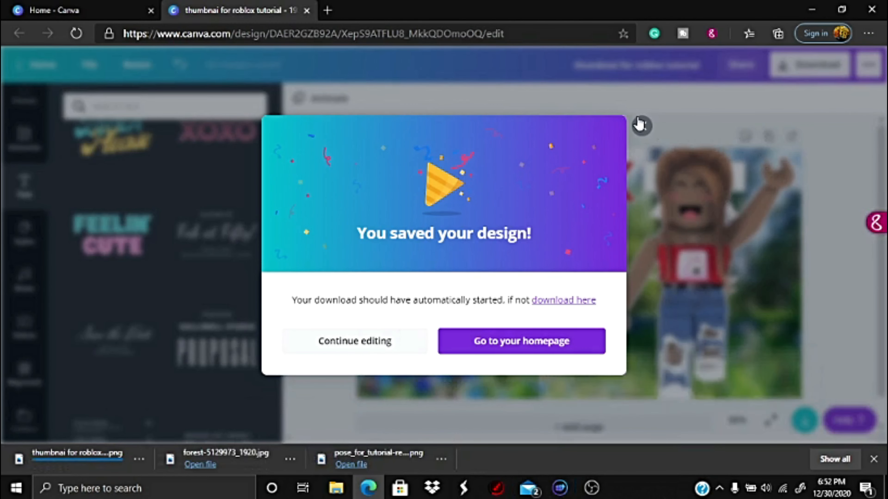
{"action": "left_click", "coordinate": [641, 125]}
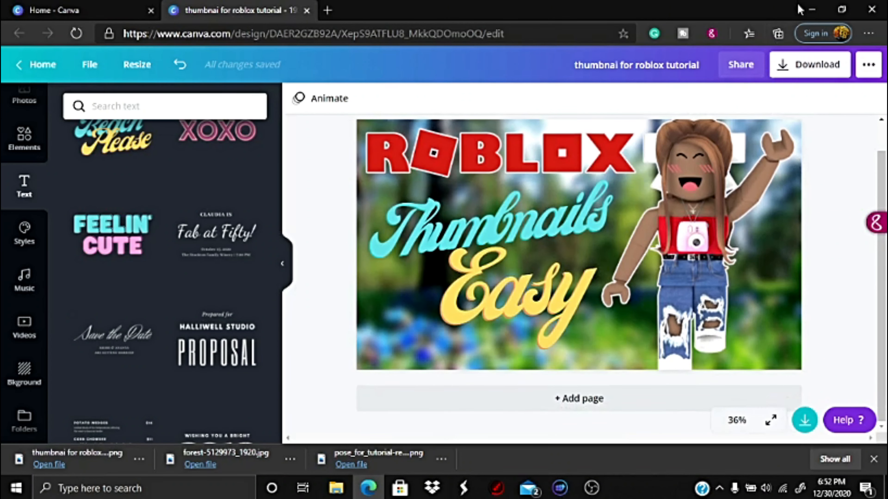
{"action": "scroll", "coordinate": [799, 263], "scroll_direction": "up", "scroll_amount": 1}
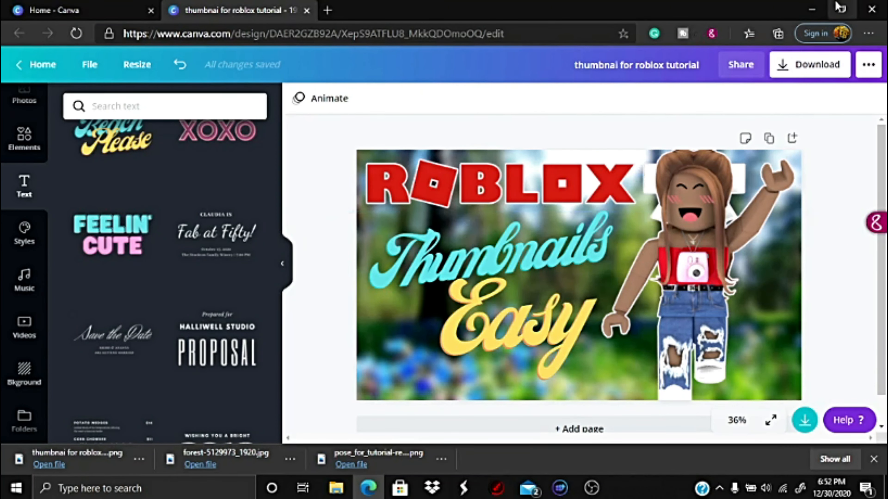
{"action": "left_click", "coordinate": [813, 11]}
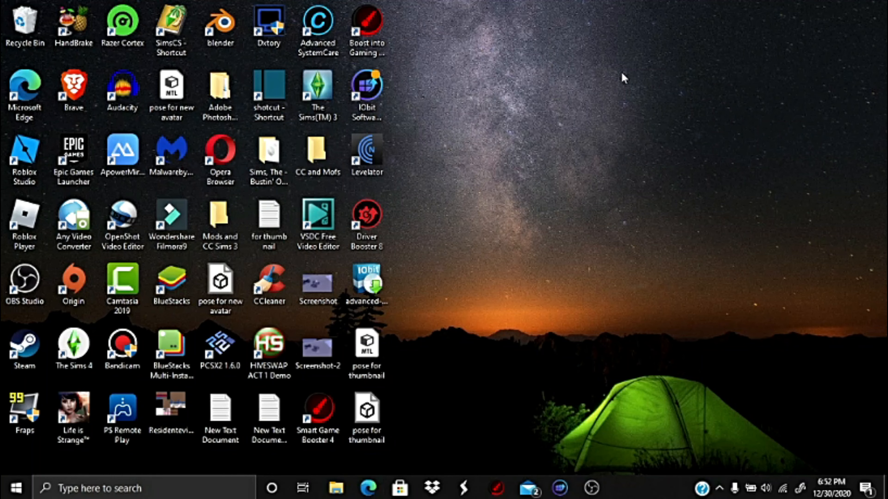
{"action": "left_click", "coordinate": [590, 489]}
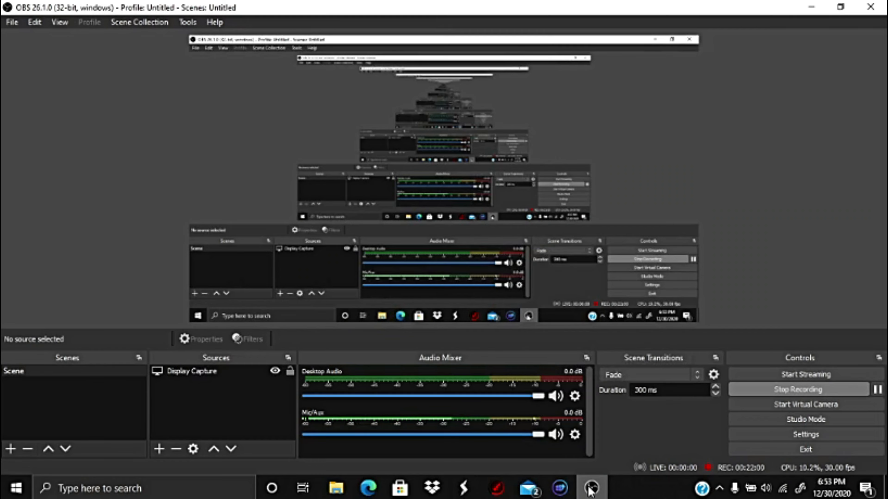
{"action": "left_click", "coordinate": [590, 488]}
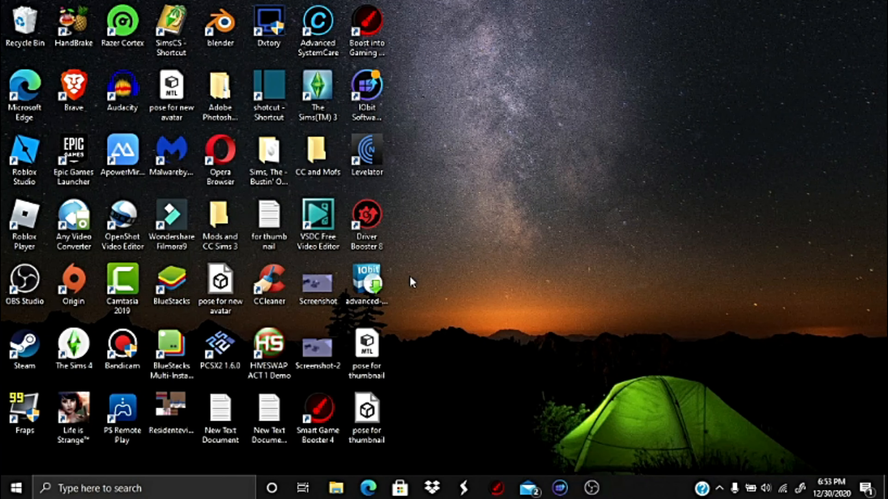